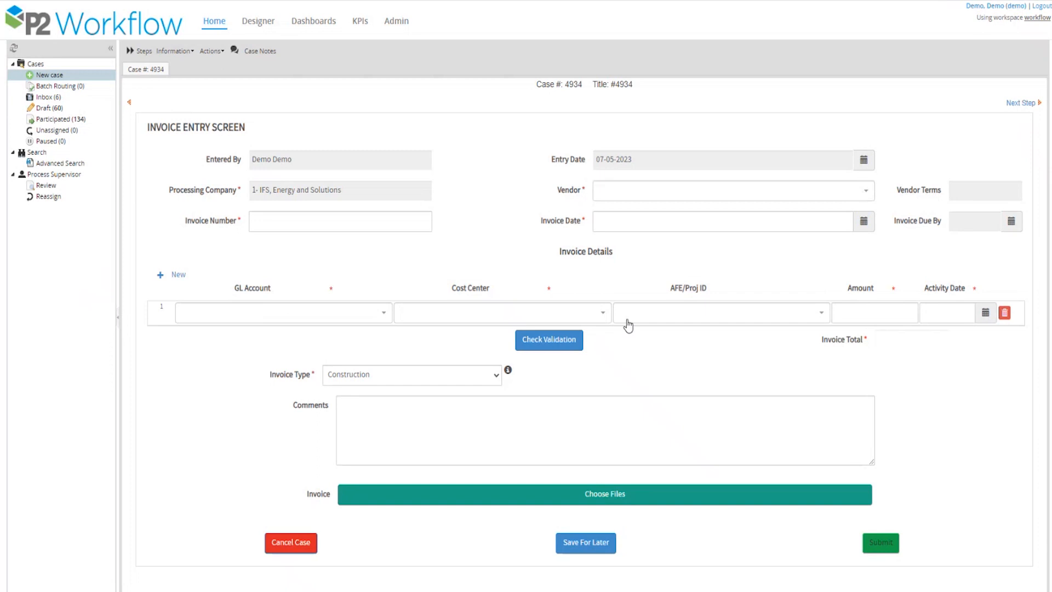
# - Select 3066 - Amoco Production Co send as the vendor for the new invoice
pyautogui.click(635, 193)
pyautogui.write('306+6')
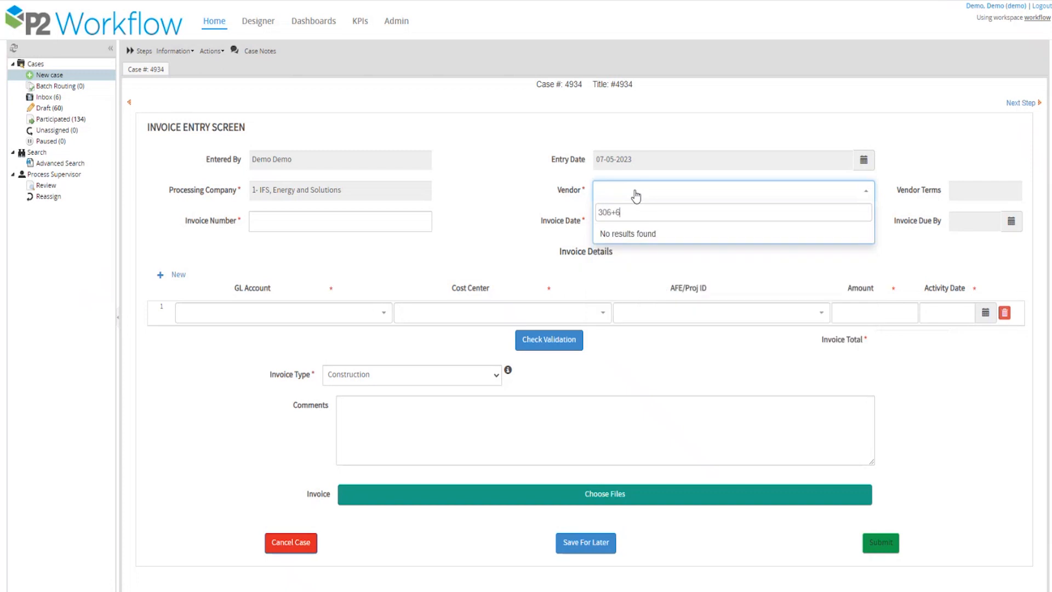
pyautogui.press('BackSpace')
pyautogui.press('BackSpace')
pyautogui.write('6')
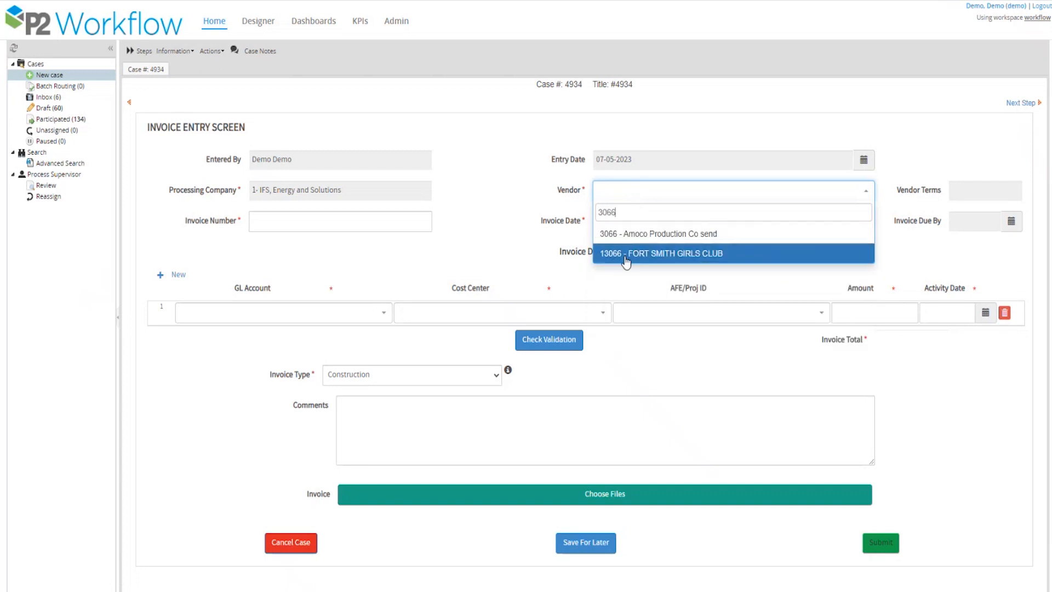
pyautogui.click(680, 234)
# - Enter 033123IFS as the invoice number and 03-31-2023 as the invoice date
pyautogui.click(332, 219)
pyautogui.write('033123')
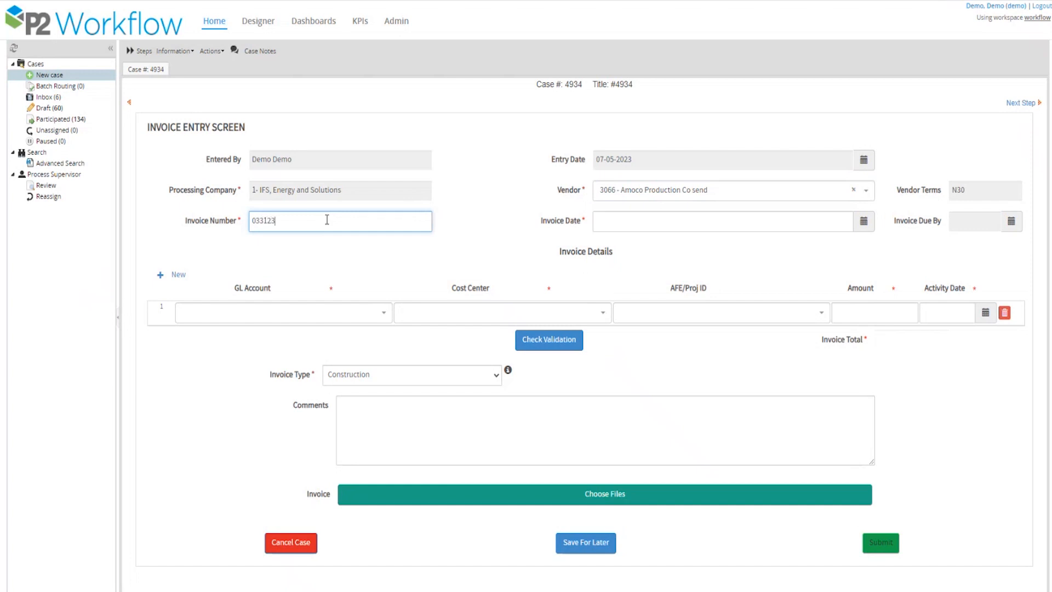
pyautogui.write('IFS')
pyautogui.press('Tab')
pyautogui.write('033123')
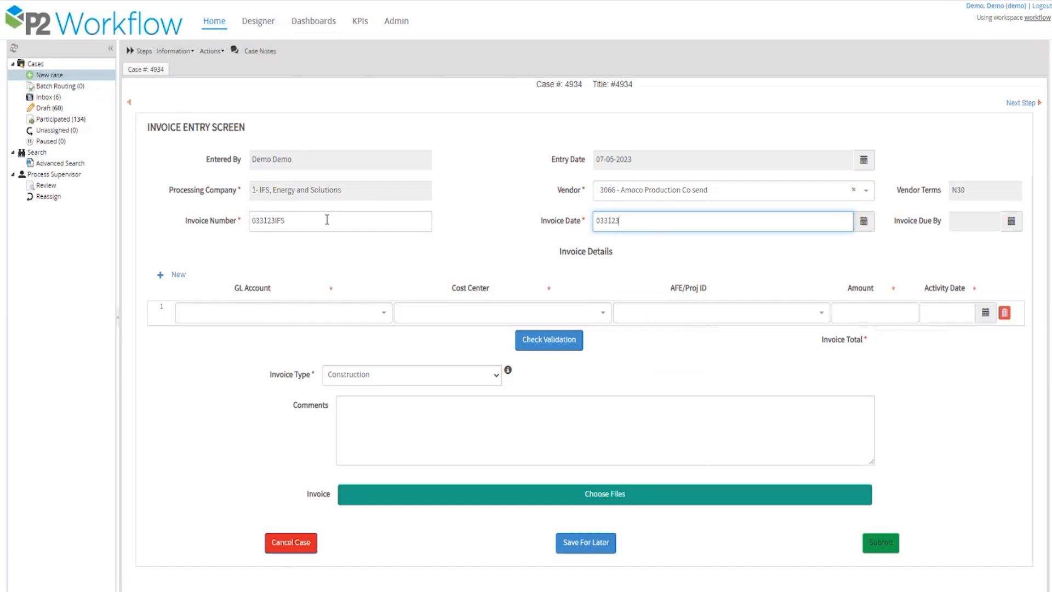
pyautogui.press('Tab')
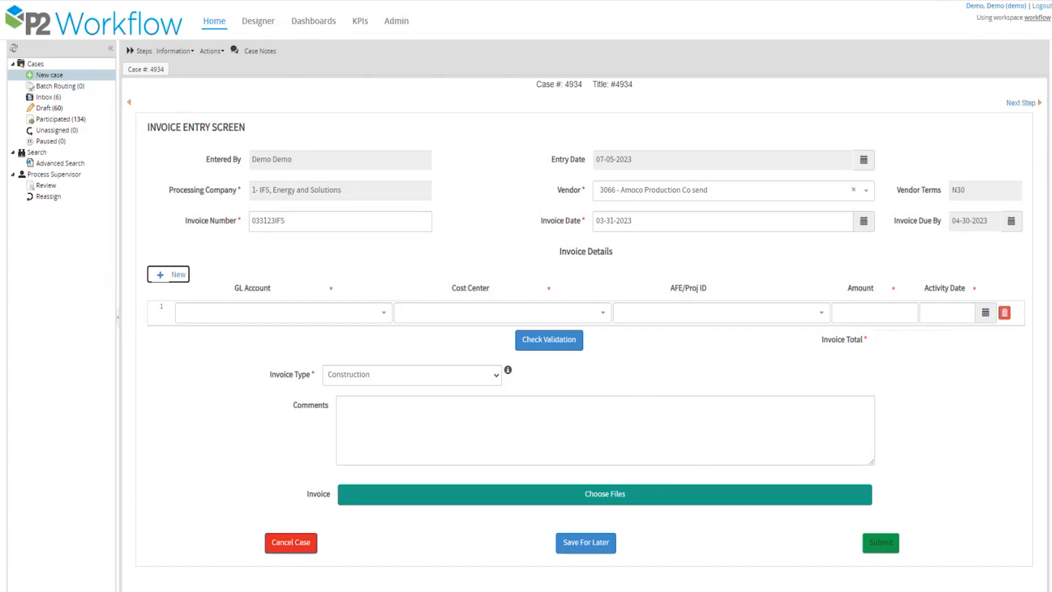
# - Set the first invoice line's GL account to 8400.100 - LHC Bonus Consideration
pyautogui.click(279, 320)
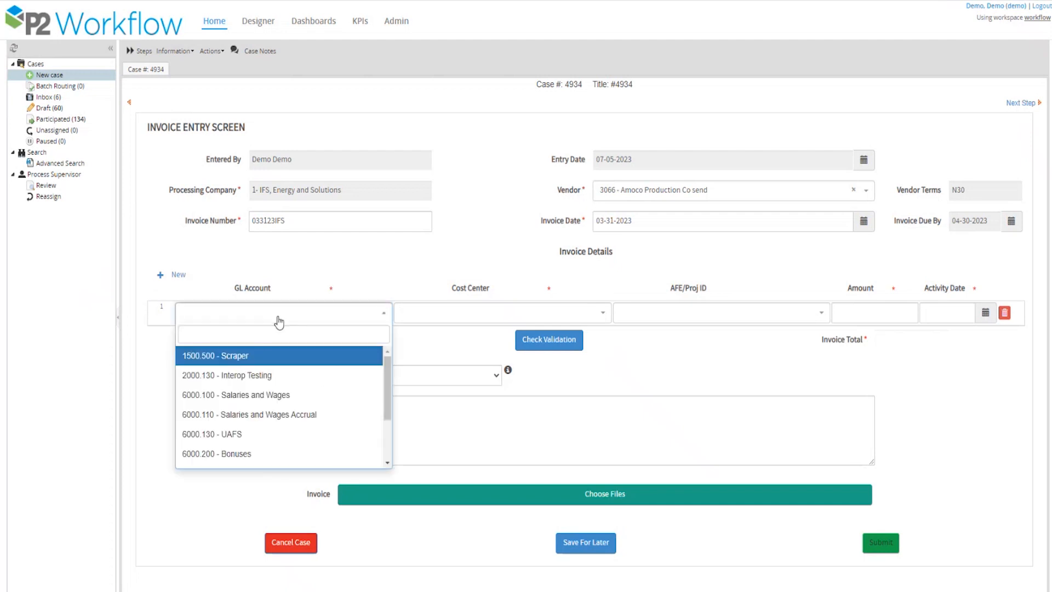
pyautogui.write('8400.100')
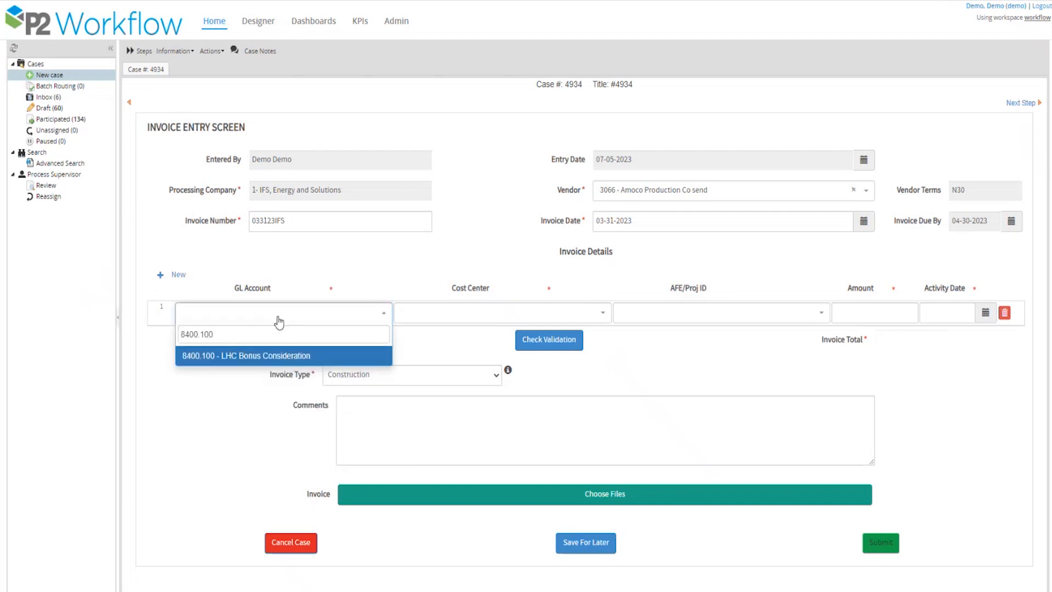
pyautogui.press('Return')
# - Assign the cost center with code 1002_ILM to the first invoice line
pyautogui.press('Tab')
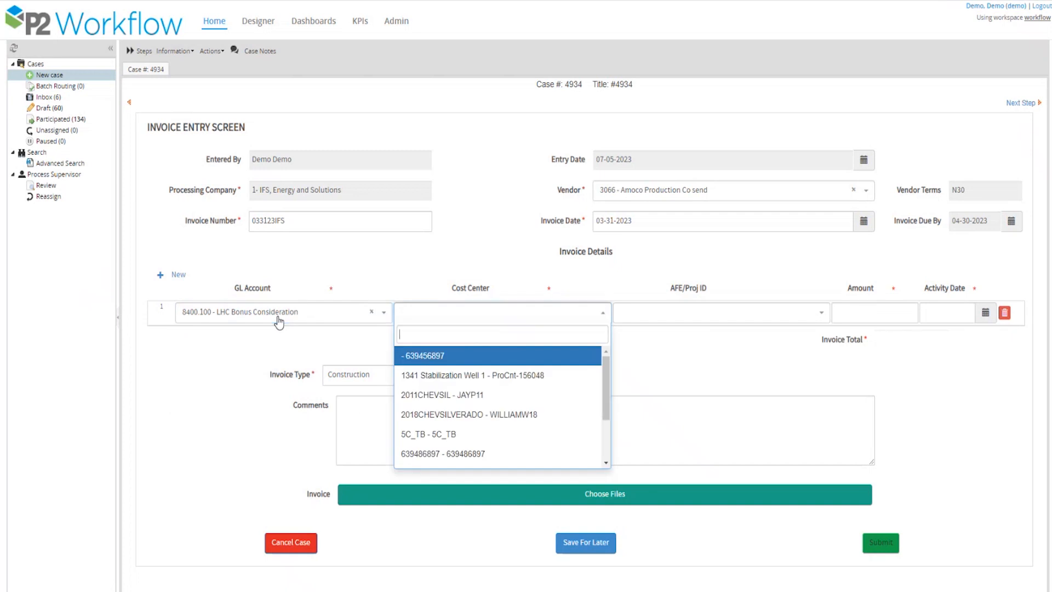
pyautogui.write('1002')
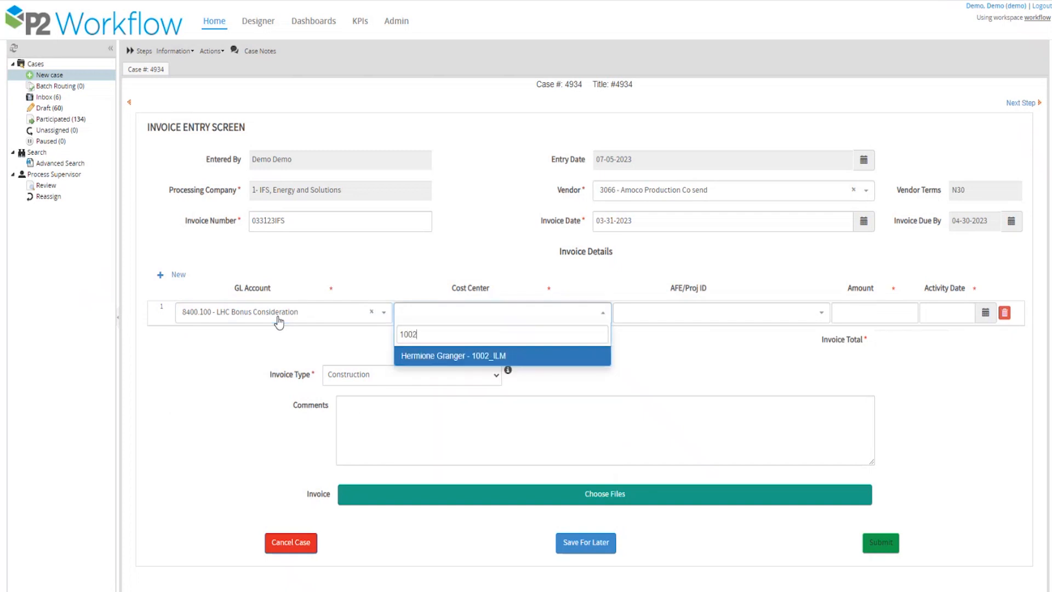
pyautogui.write('\\')
pyautogui.press('BackSpace')
pyautogui.click(530, 356)
# - Skip the AFE/Proj ID, enter amount 556 and activity date 03-15-2023 on the line, and run the validation check
pyautogui.press('Tab')
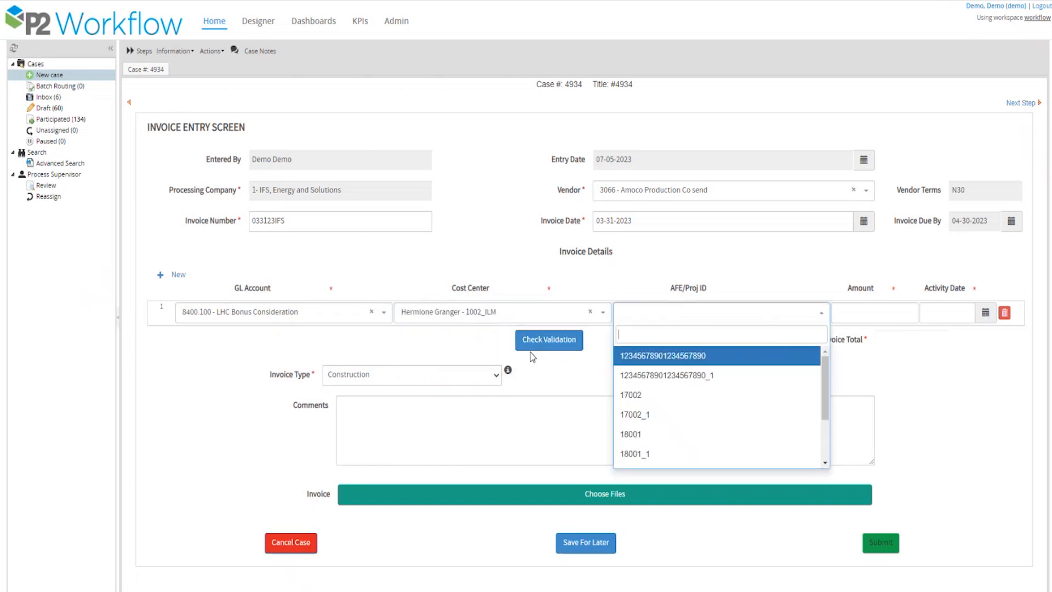
pyautogui.press('Escape')
pyautogui.press('Tab')
pyautogui.write('556')
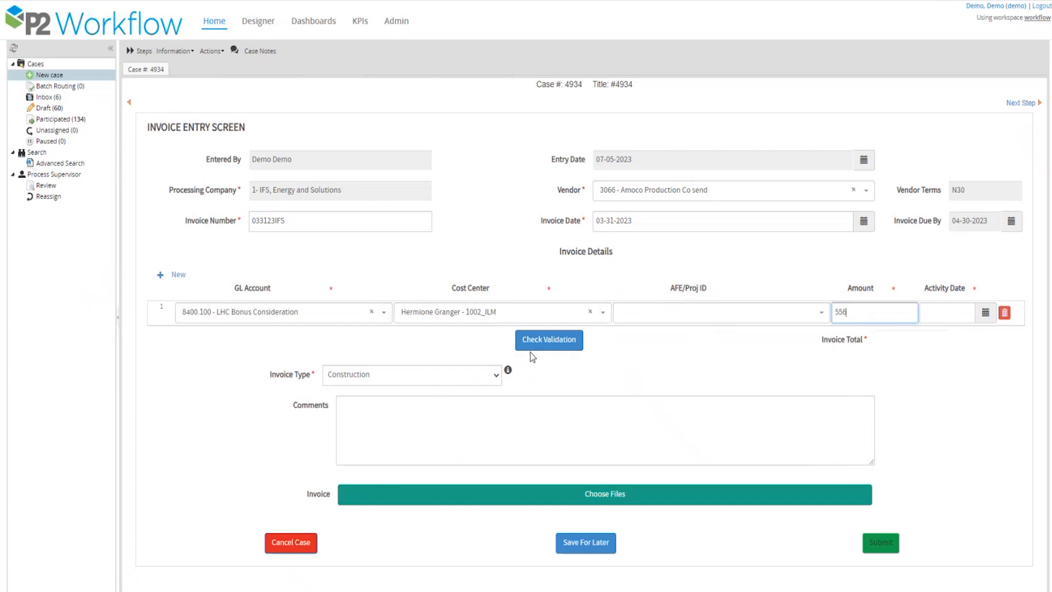
pyautogui.press('Tab')
pyautogui.write('031523')
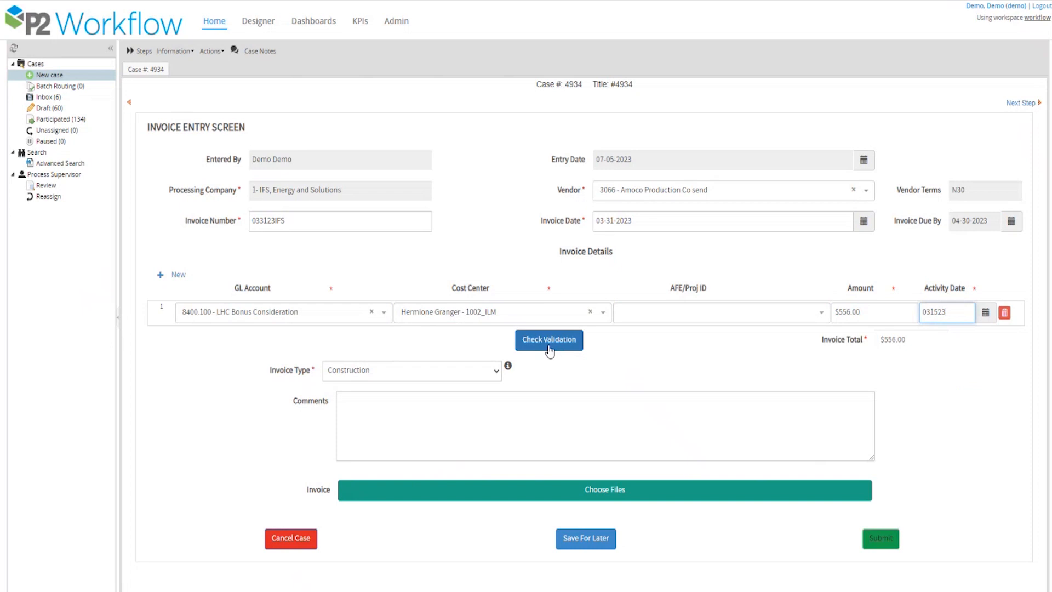
pyautogui.click(552, 346)
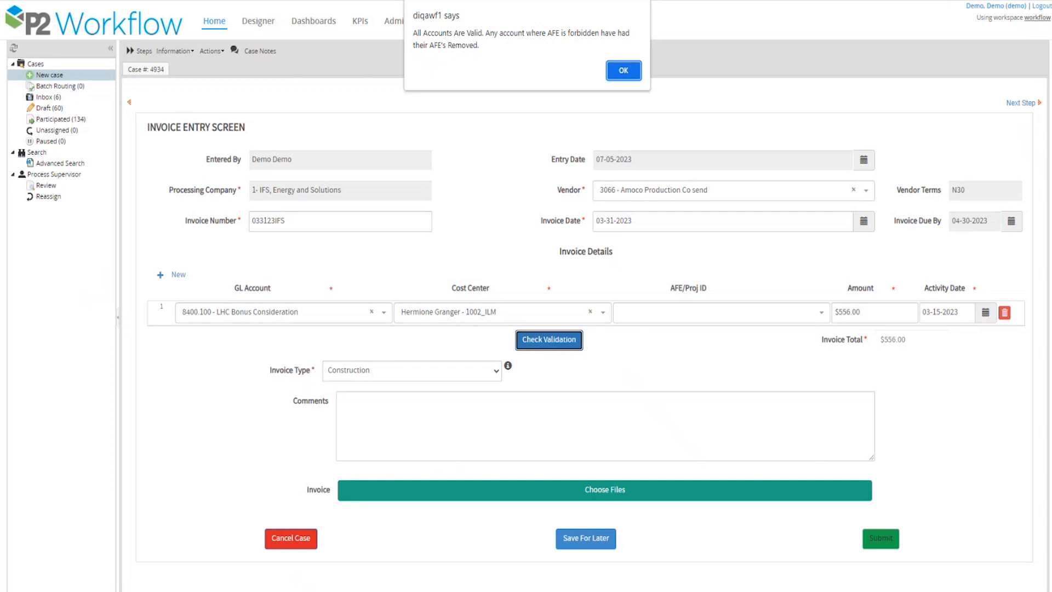
pyautogui.click(627, 70)
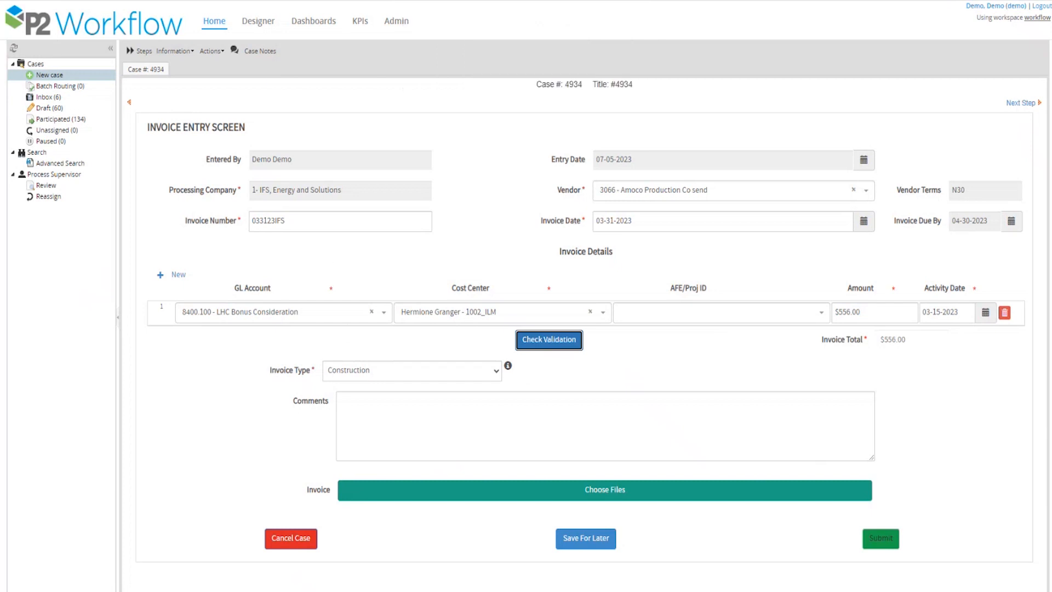
# - Try AFE/Proj ID 17002 on the invoice line and run the validation check again
pyautogui.click(648, 312)
pyautogui.click(673, 395)
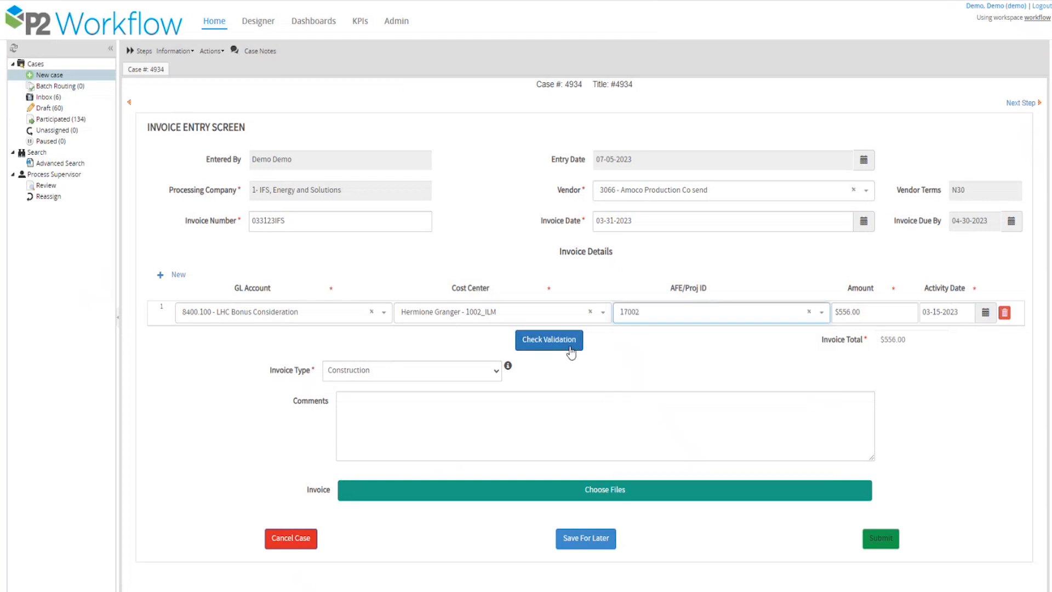
pyautogui.click(571, 345)
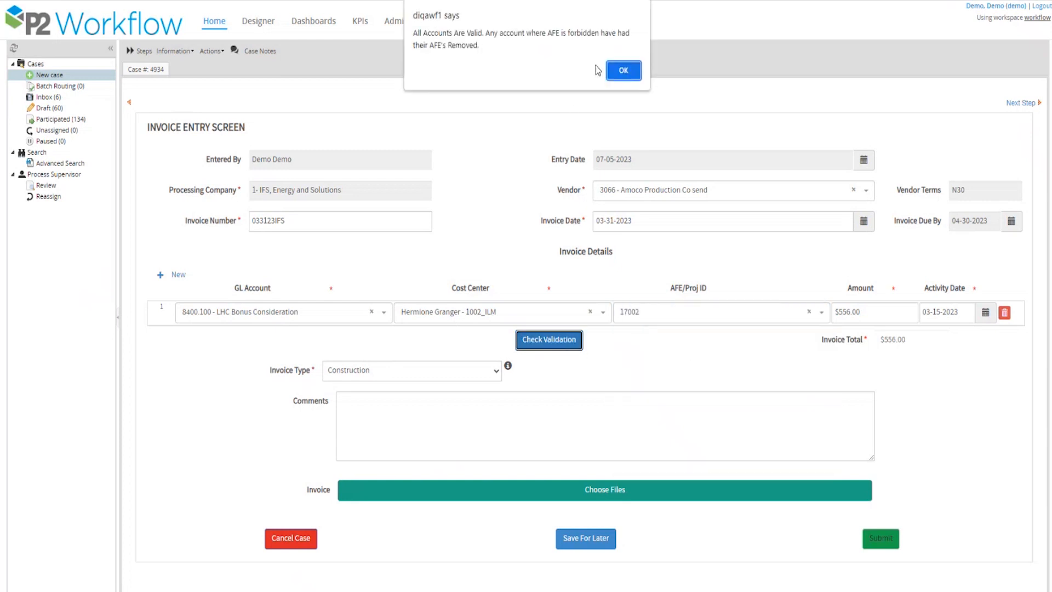
pyautogui.click(621, 71)
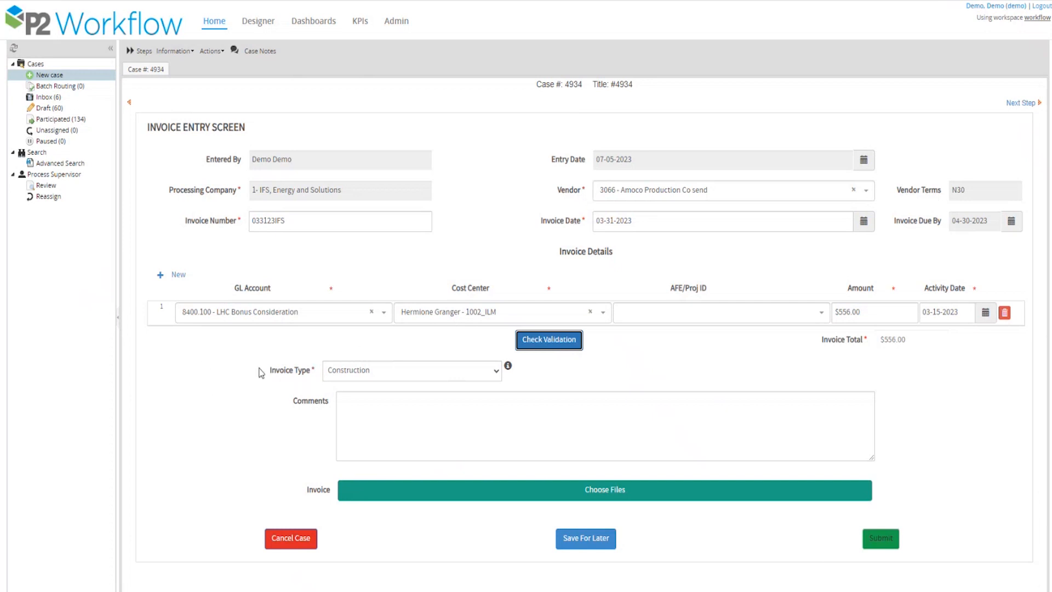
# - Review the invoice type options and examine the case's process map for how each type is routed for approval
pyautogui.click(412, 369)
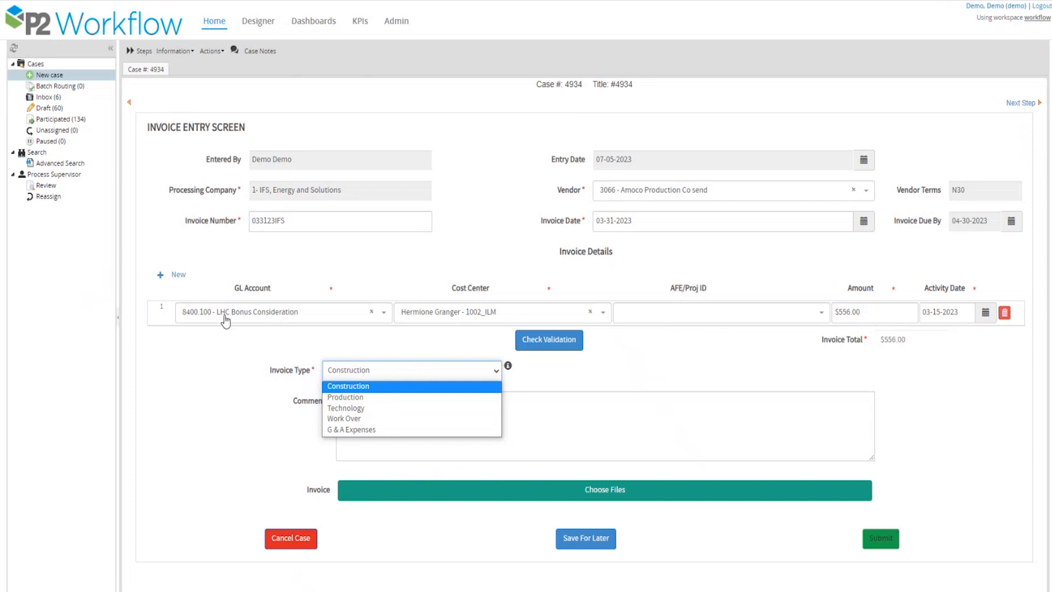
pyautogui.press('Down')
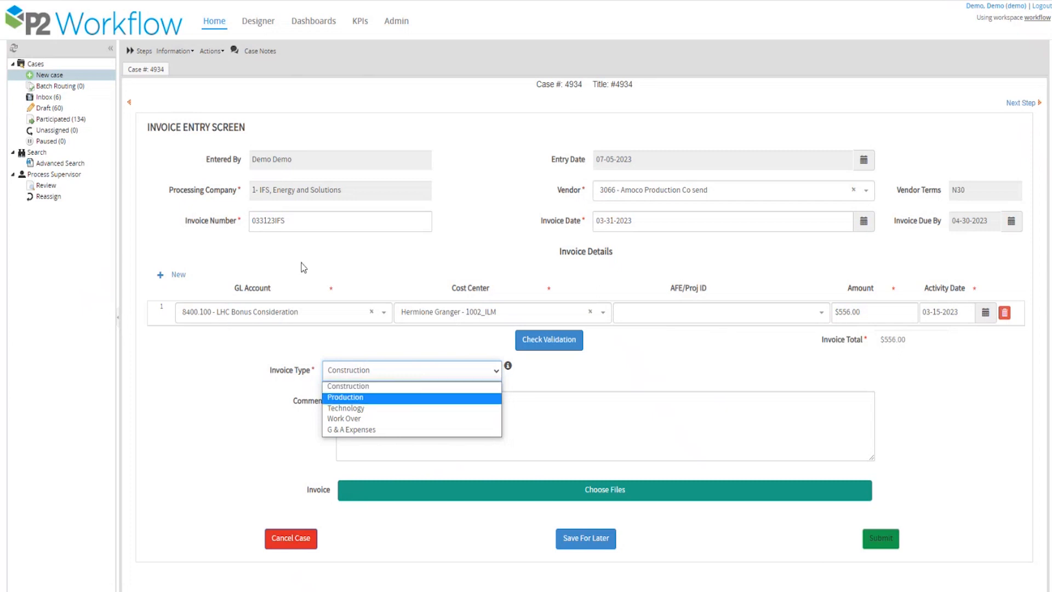
pyautogui.click(173, 51)
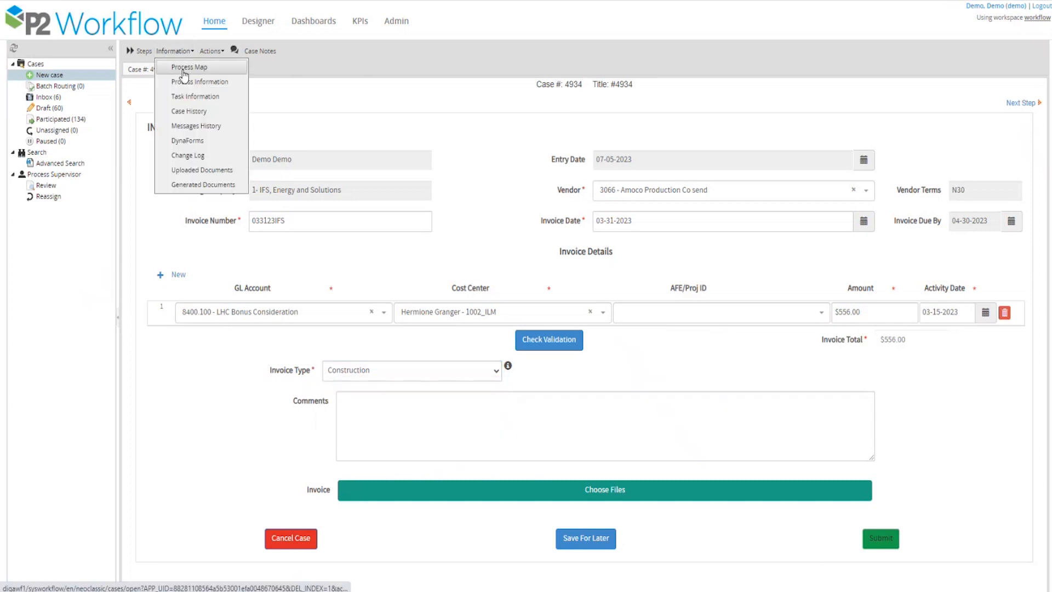
pyautogui.click(183, 68)
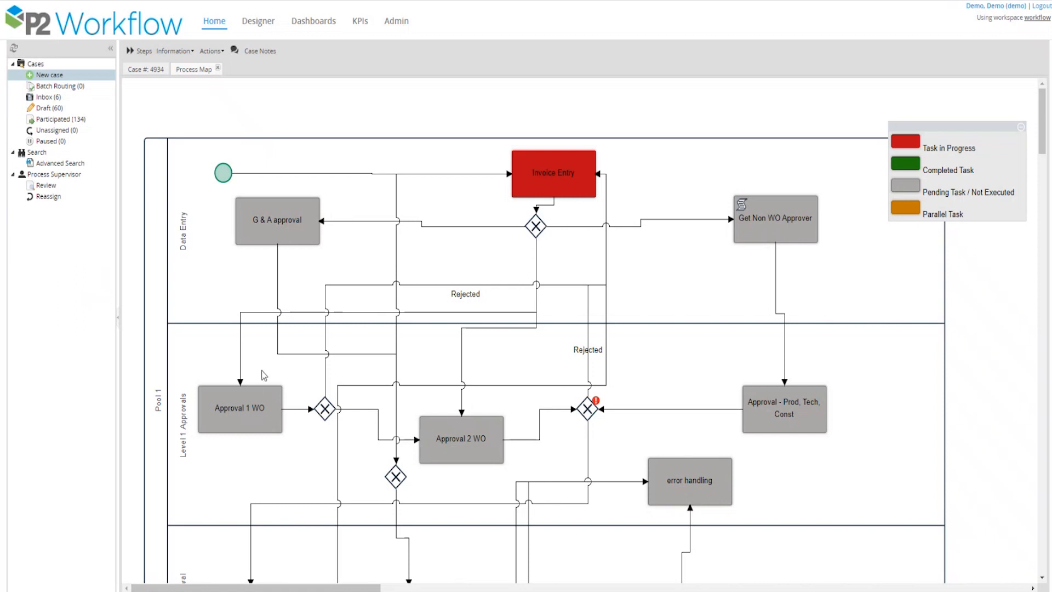
pyautogui.scroll(-3, 291, 371)
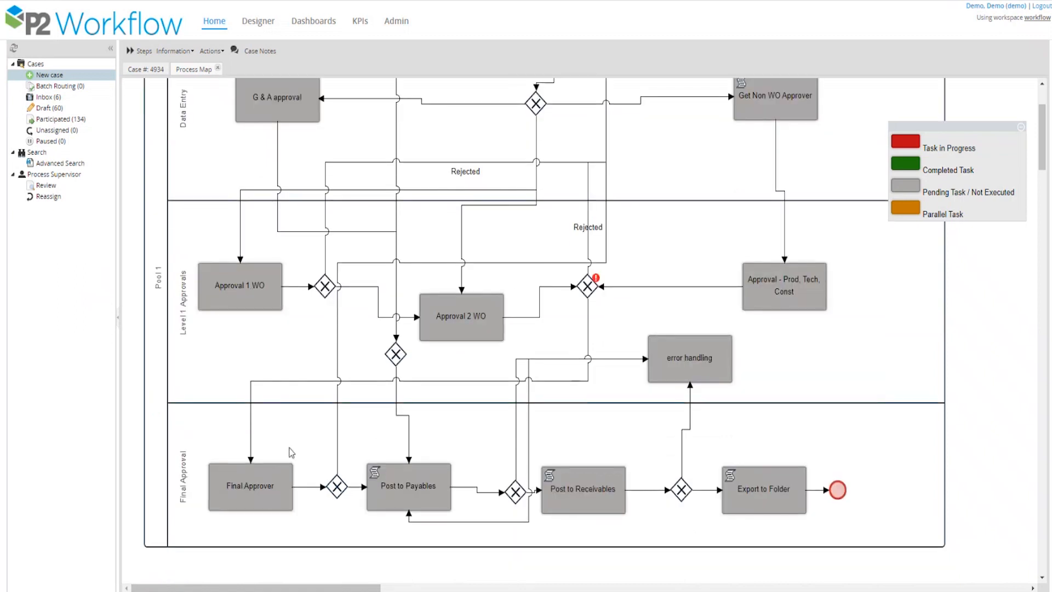
pyautogui.scroll(2, 735, 287)
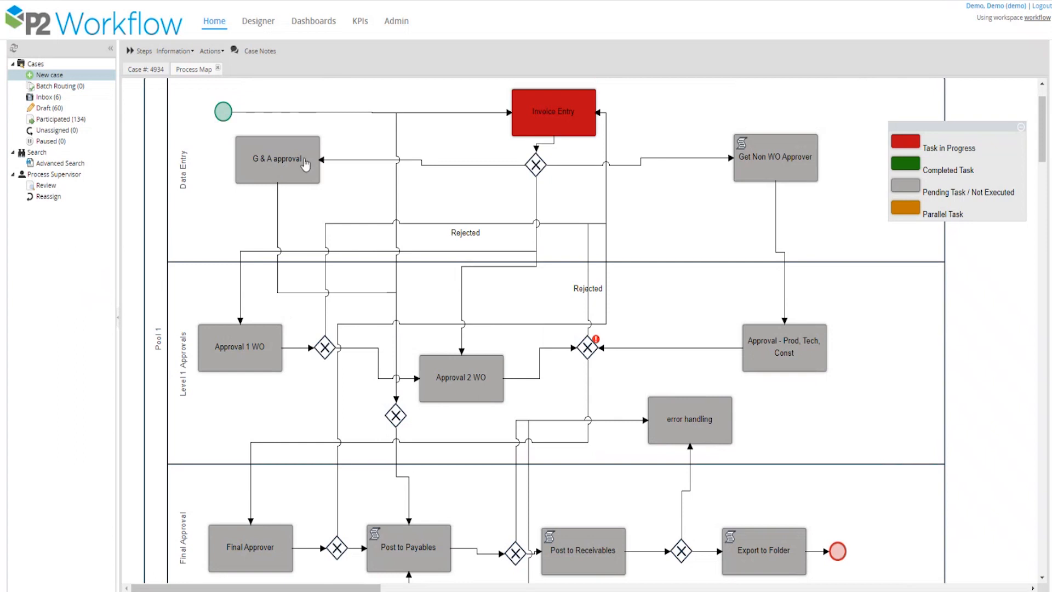
pyautogui.click(218, 68)
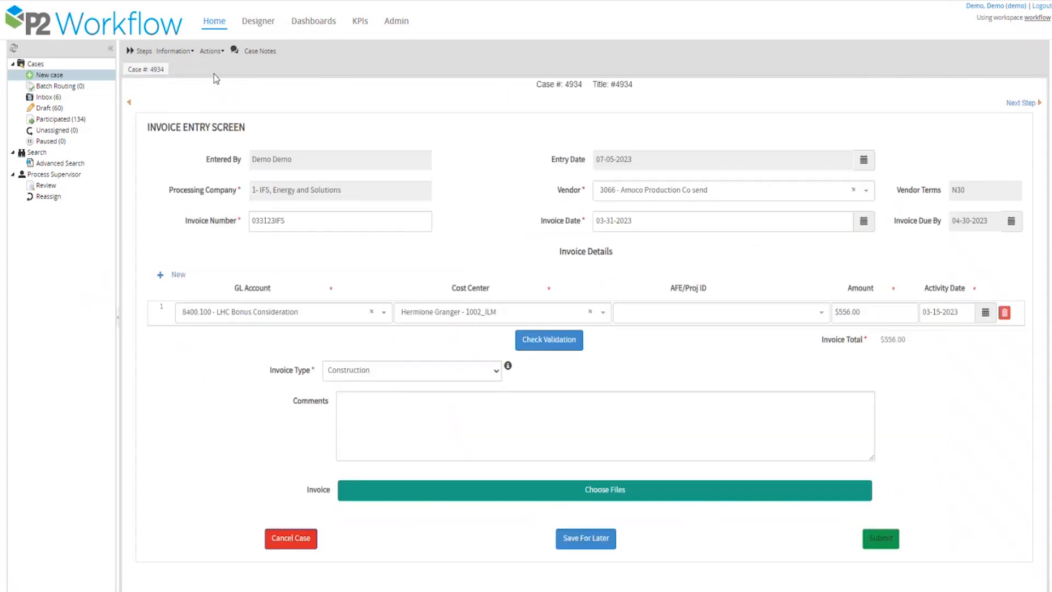
# - Set the invoice type to G & A Expenses and add the comment "Please approve"
pyautogui.click(457, 374)
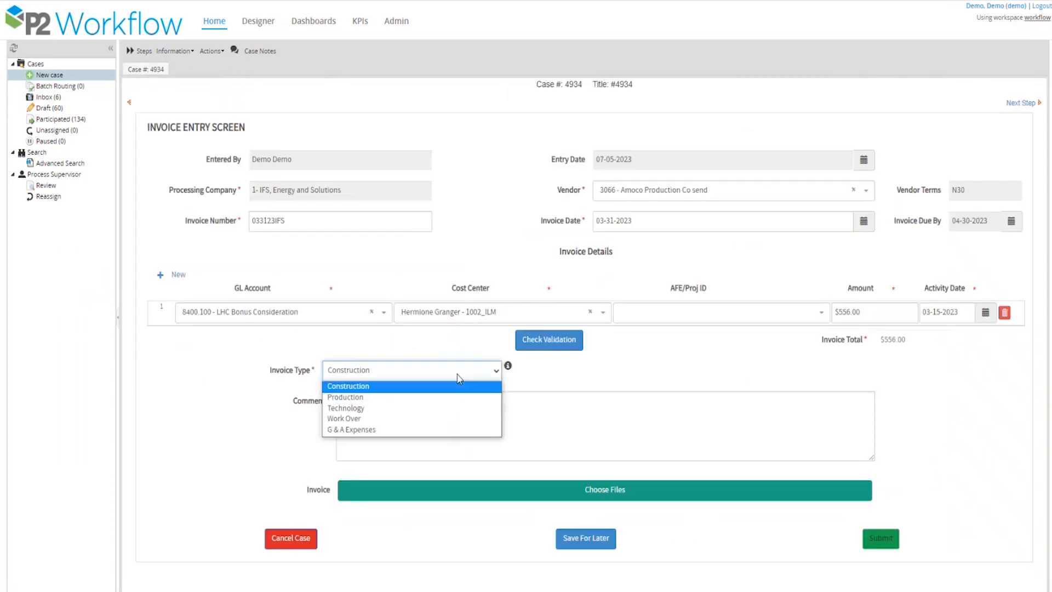
pyautogui.click(417, 431)
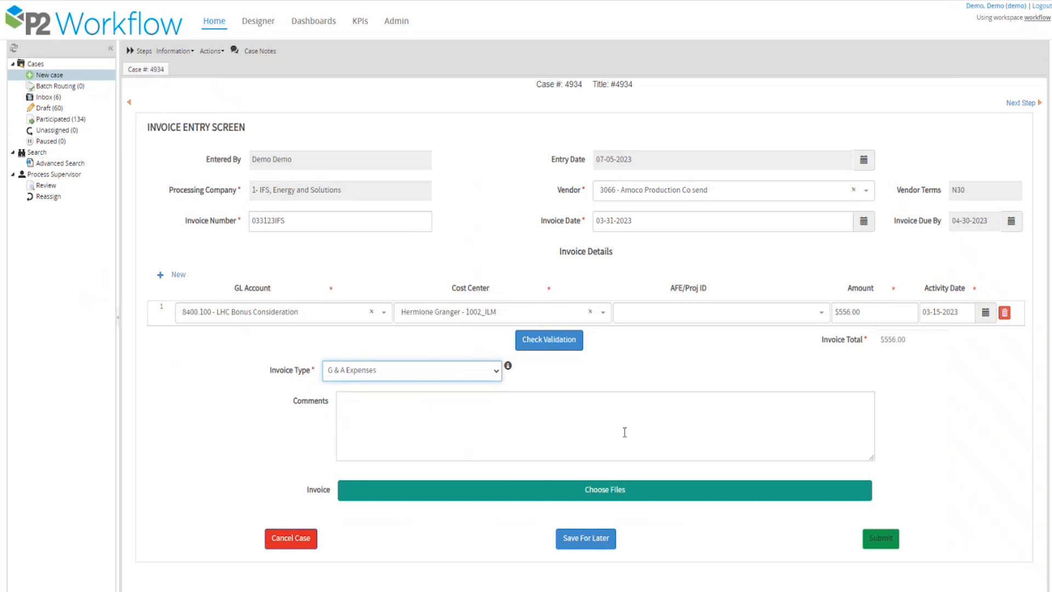
pyautogui.click(393, 425)
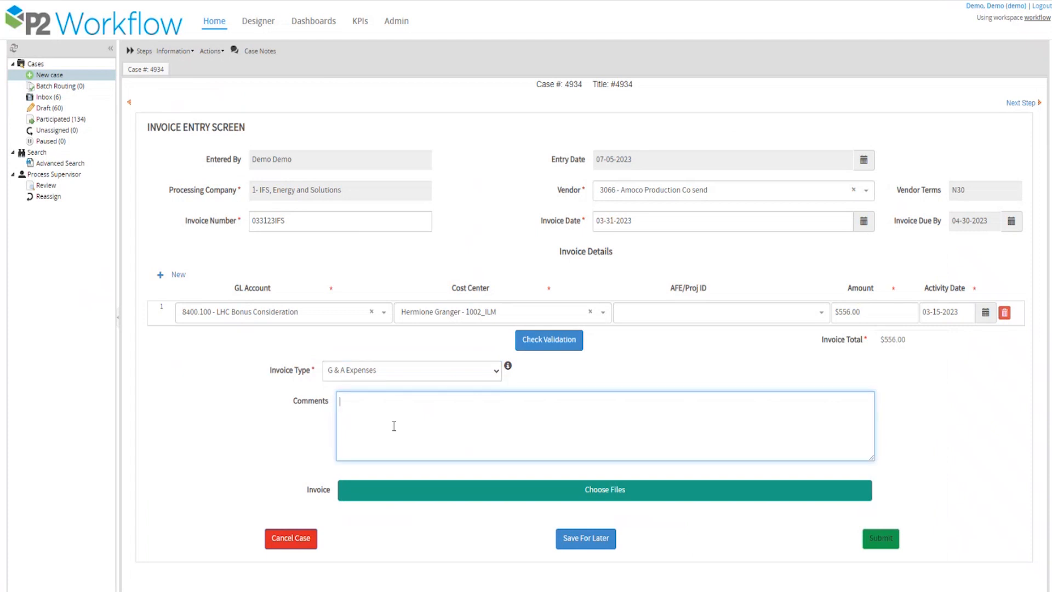
pyautogui.write('Please approve')
# - Attach the Desktop file Lufkin Invoice with Stamped ticket.pdf and submit the invoice on to the G & A approval task
pyautogui.click(344, 490)
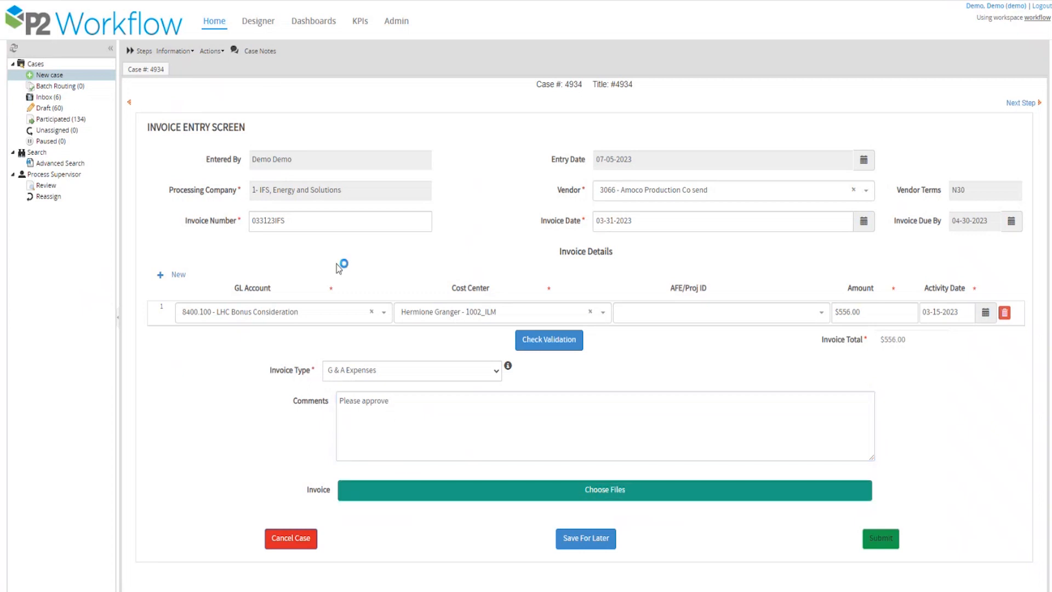
pyautogui.click(45, 77)
pyautogui.scroll(-10, 158, 85)
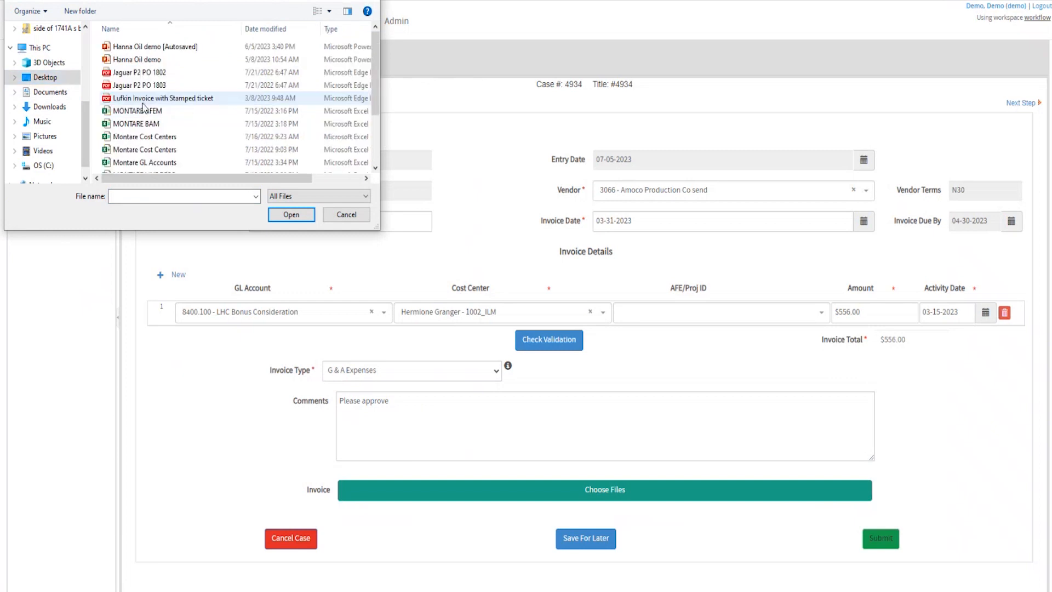
pyautogui.click(158, 84)
pyautogui.doubleClick(156, 100)
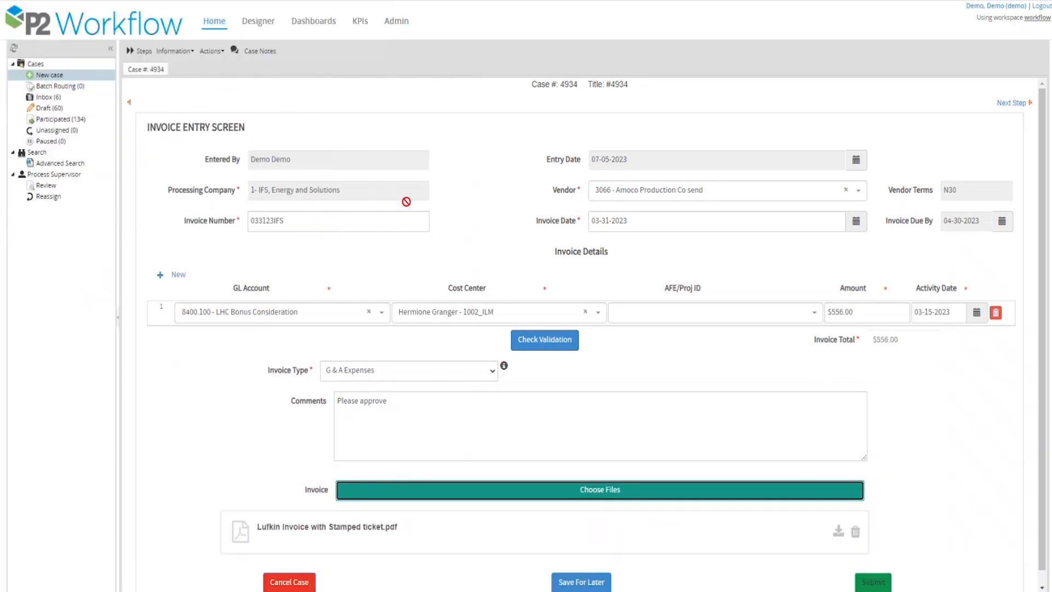
pyautogui.click(886, 582)
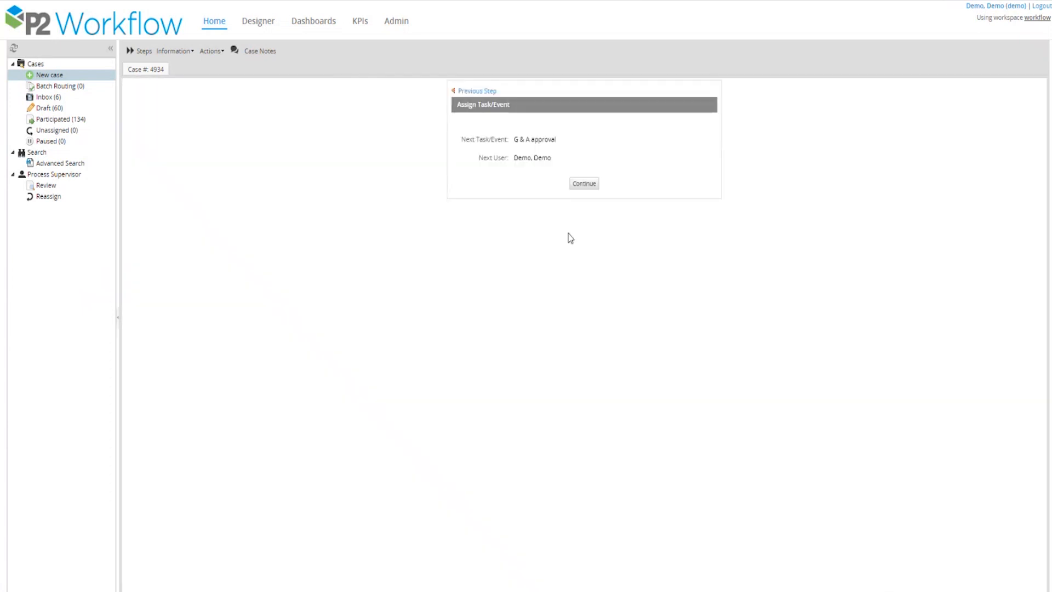
pyautogui.click(587, 189)
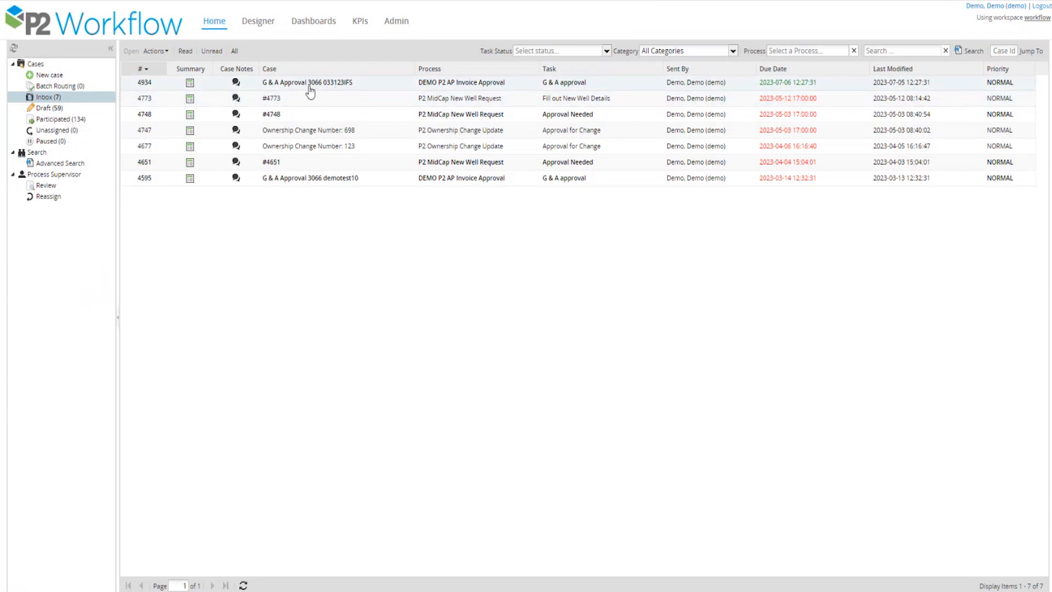
# - Open the G & A approval case for invoice 033123IFS from the inbox and download its attached invoice PDF
pyautogui.click(344, 83)
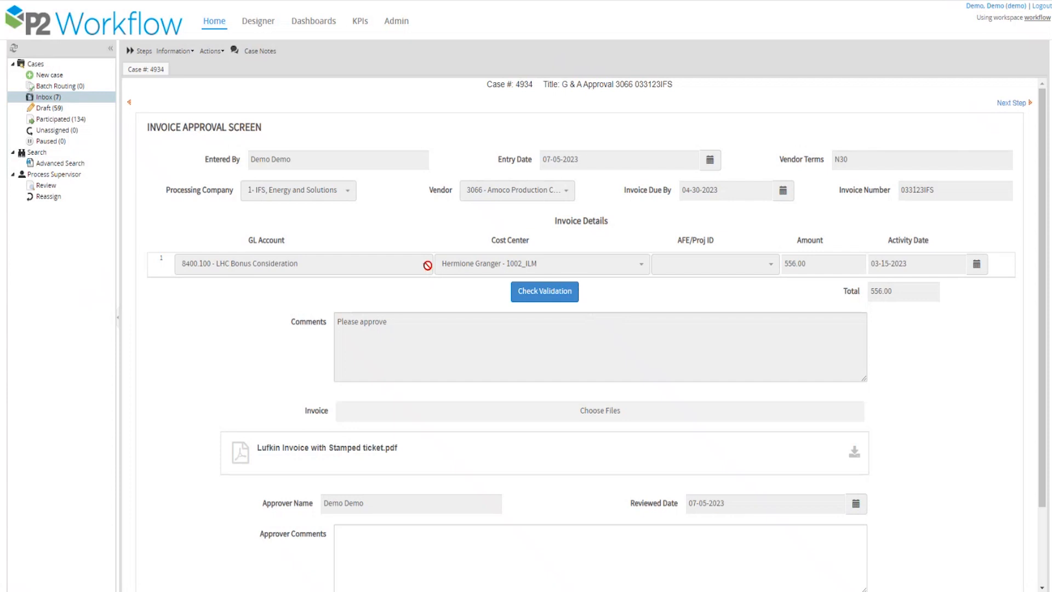
pyautogui.scroll(-2, 712, 488)
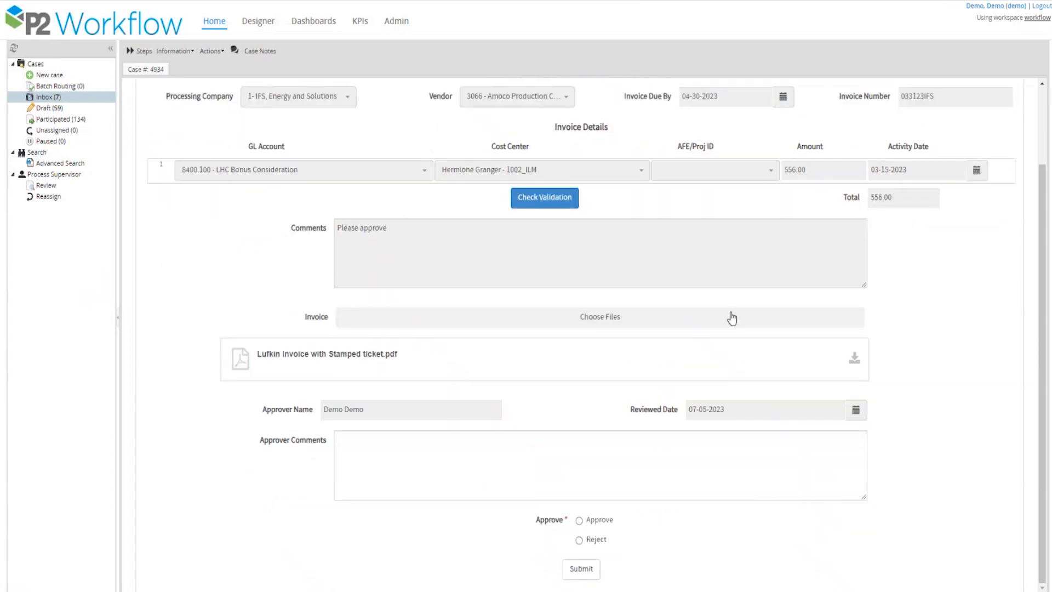
pyautogui.click(854, 358)
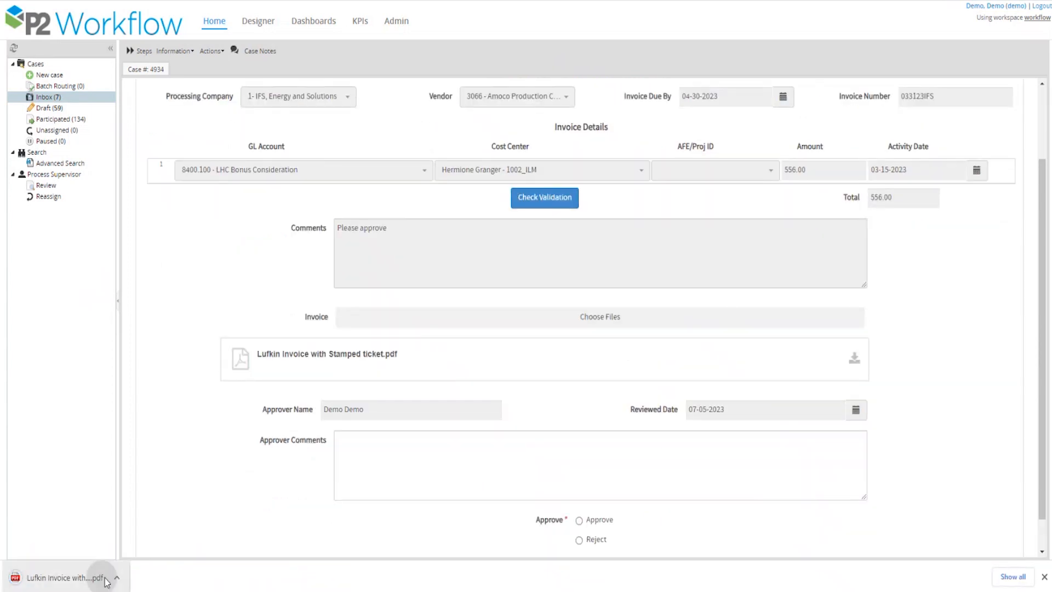
# - Review the downloaded invoice PDF, approve and submit the G & A approval case, and open the list of participated cases
pyautogui.click(61, 577)
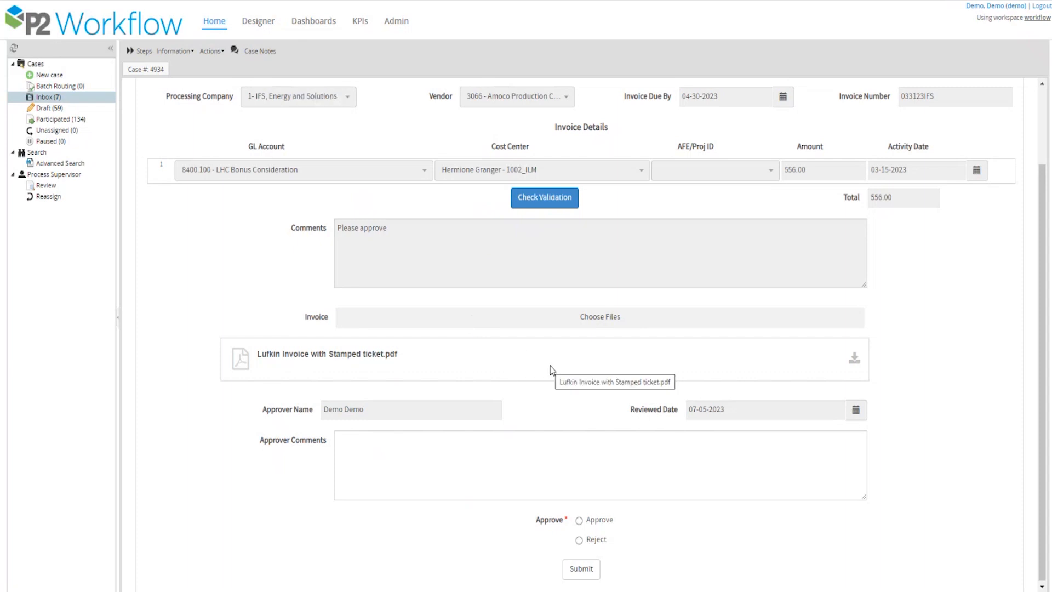
pyautogui.click(579, 519)
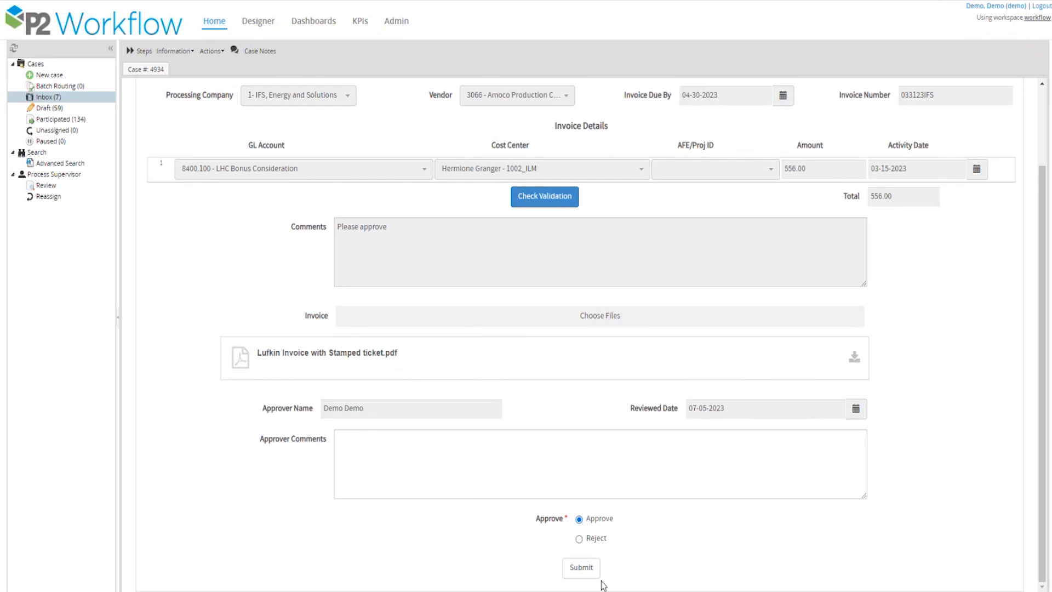
pyautogui.click(580, 567)
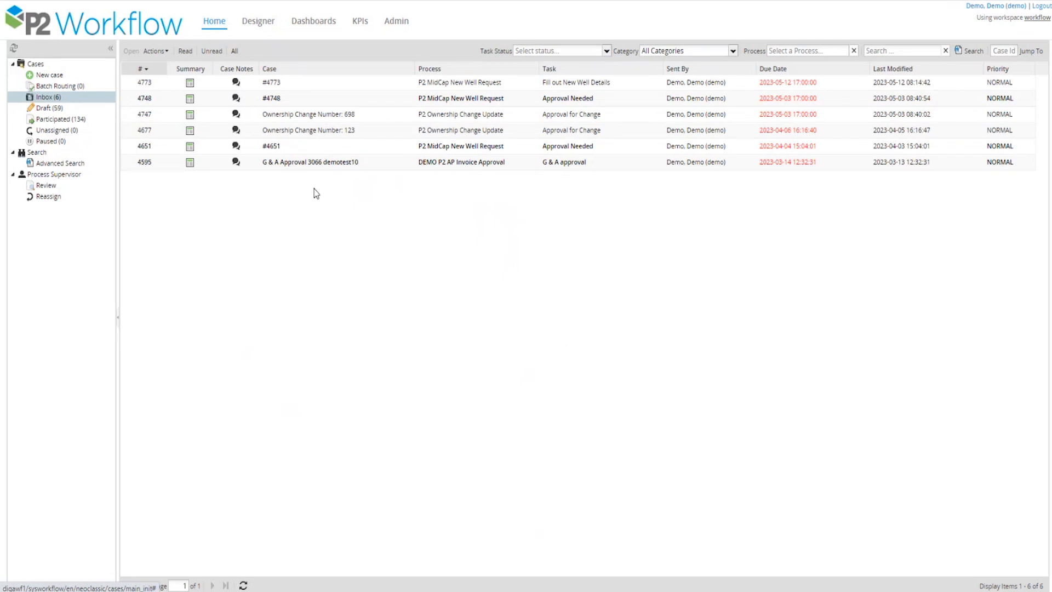
pyautogui.click(81, 119)
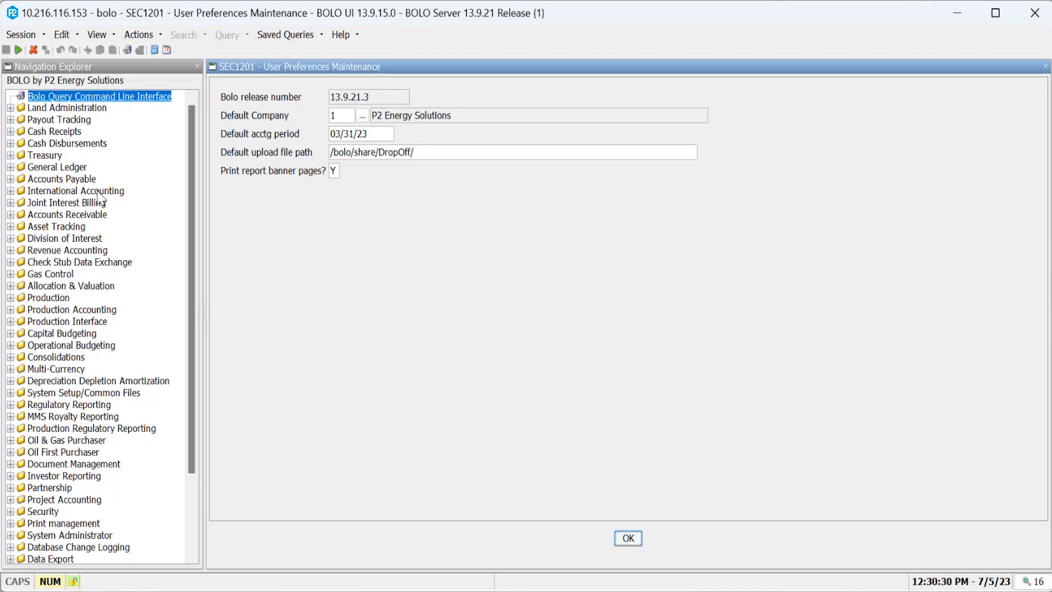
# - Switch to BOLO and examine the applications available for Accounts Payable
pyautogui.click(10, 179)
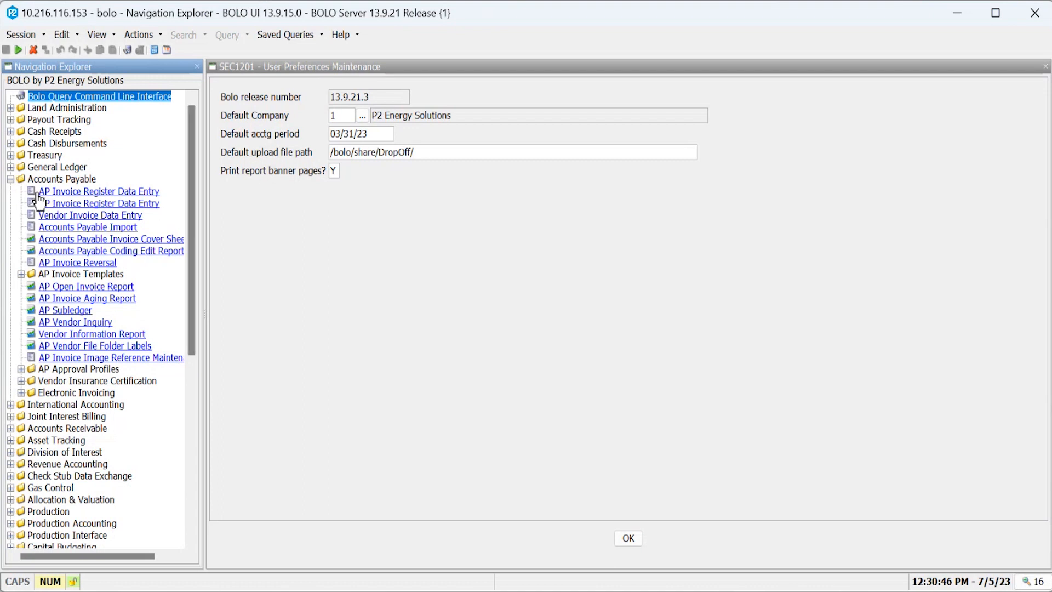
pyautogui.click(11, 179)
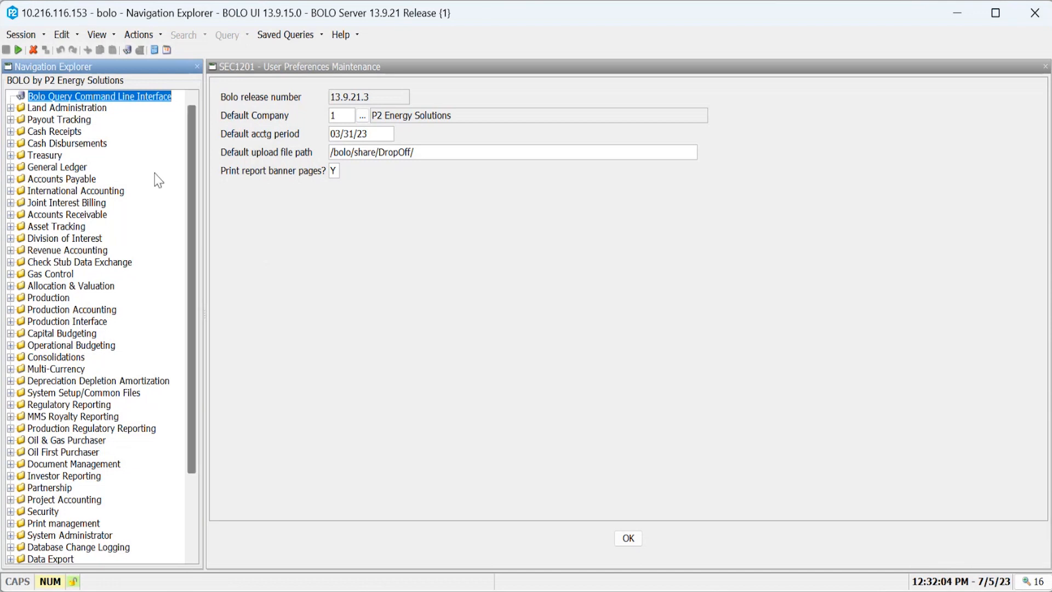
pyautogui.click(10, 179)
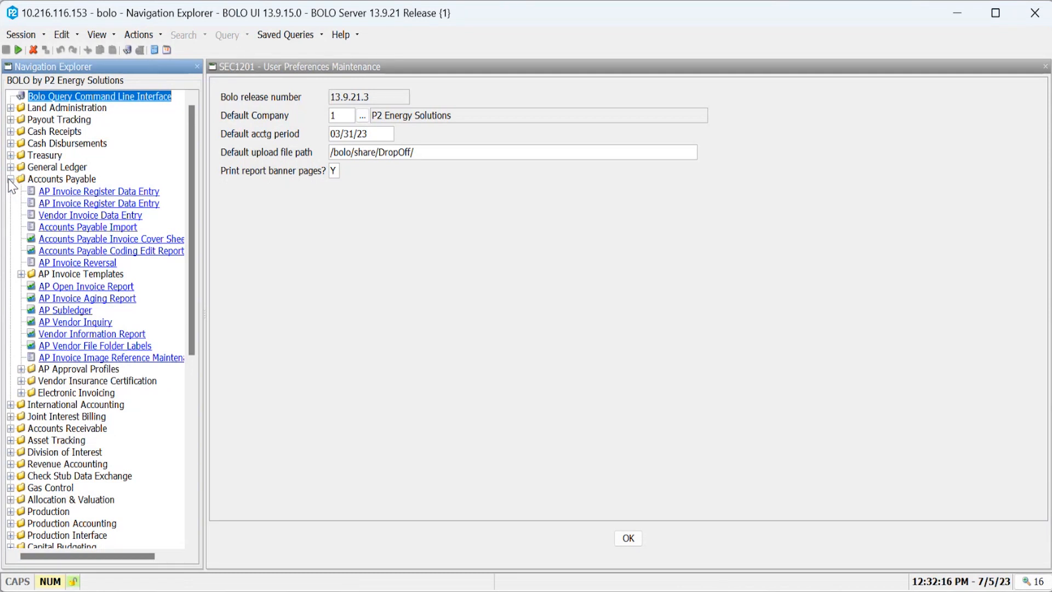
pyautogui.click(9, 180)
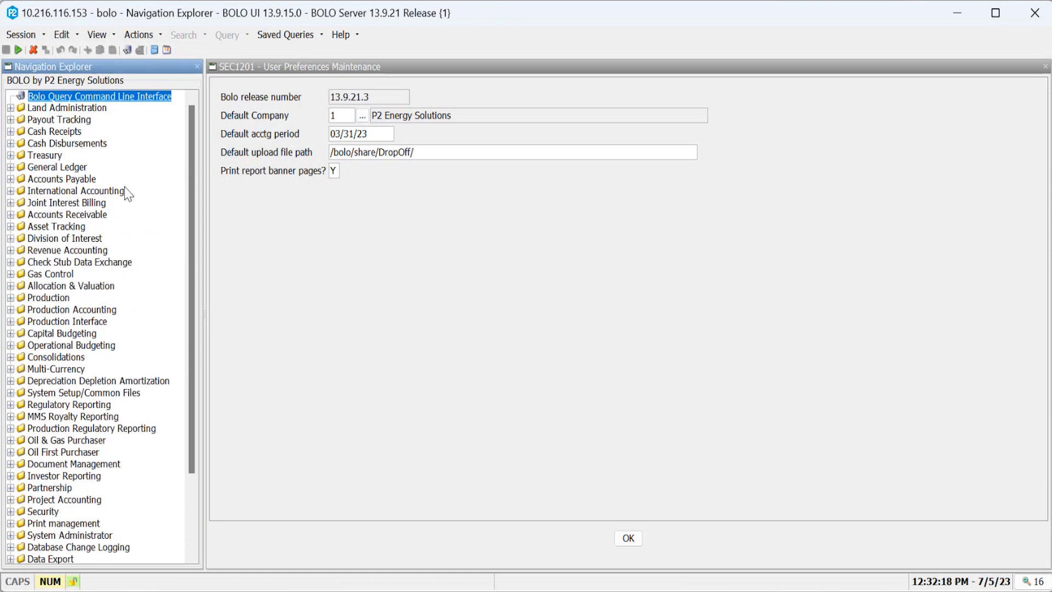
# - Show the Favorites Explorer in place of the Navigation Explorer and close the User Preferences Maintenance form
pyautogui.click(97, 35)
pyautogui.click(121, 77)
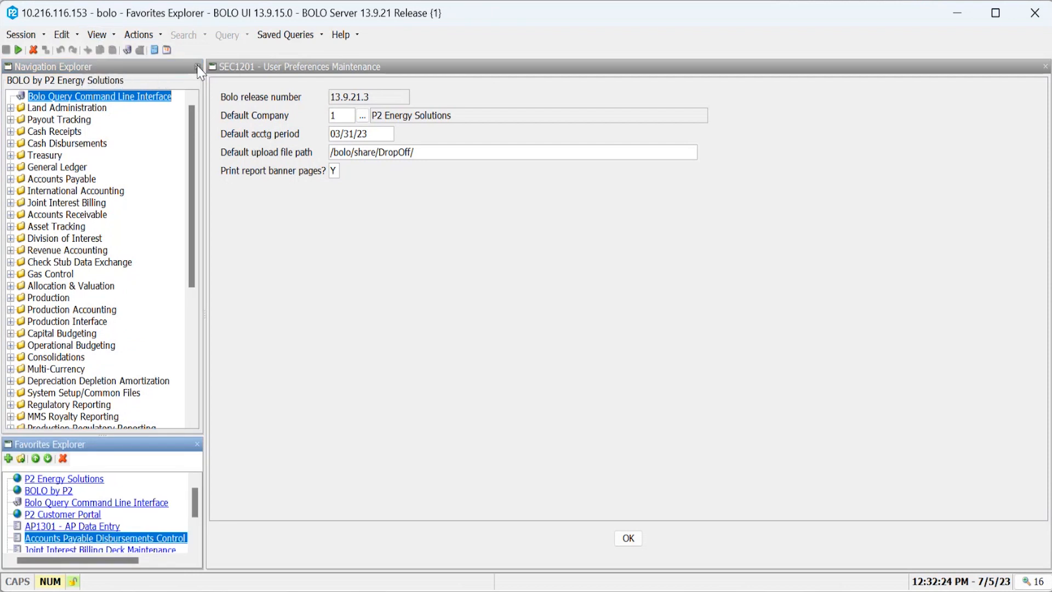
pyautogui.click(198, 65)
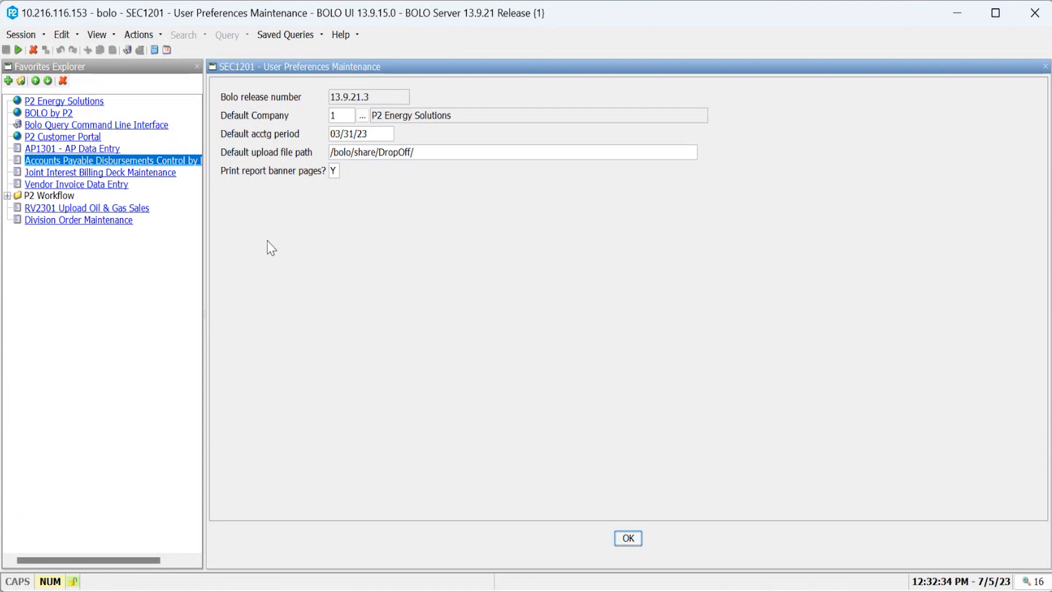
pyautogui.click(629, 539)
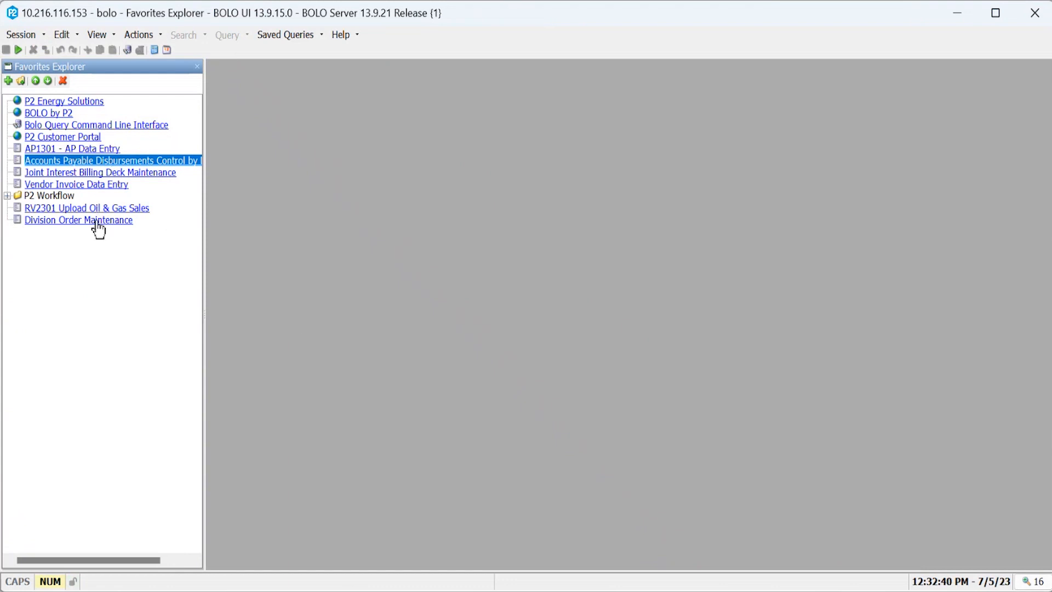
# - Open AP1301 - AP Data Entry for company 1 and choose accounting voucher 2303-AP-6 for the 03/31/23 period
pyautogui.click(107, 148)
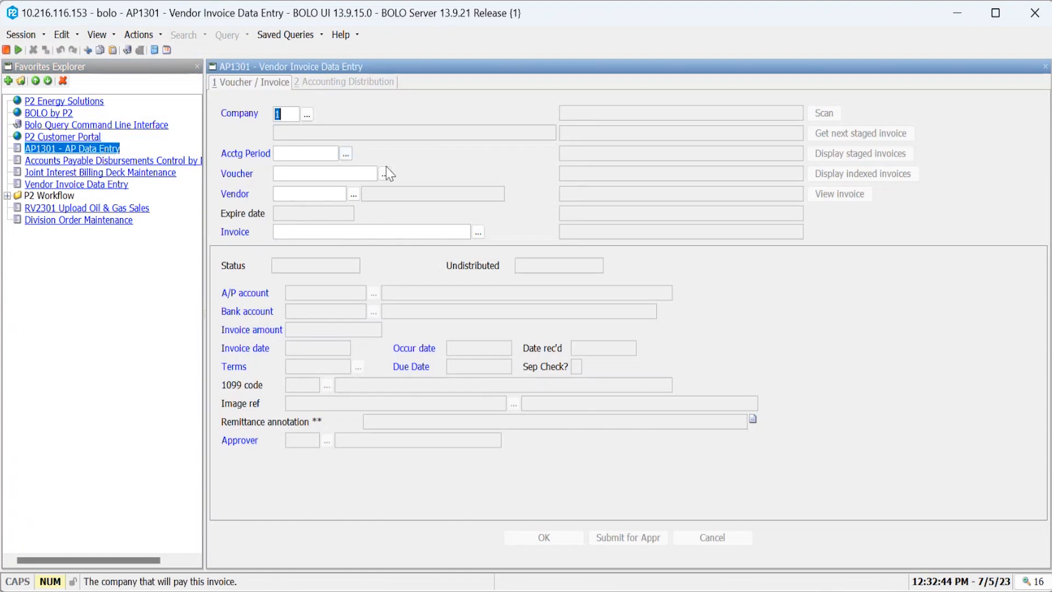
pyautogui.press('Tab')
pyautogui.click(385, 174)
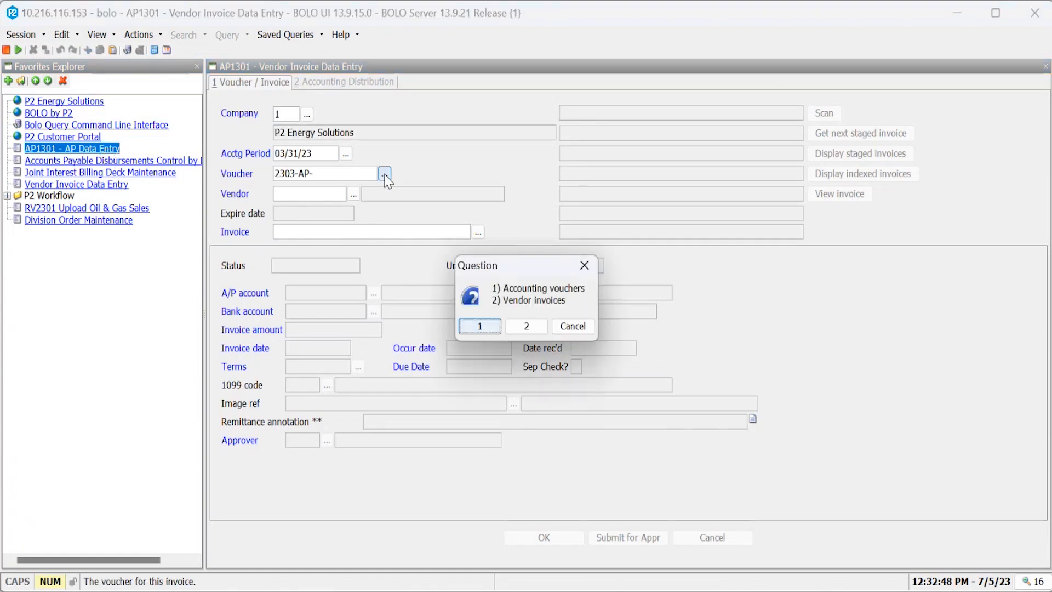
pyautogui.click(466, 327)
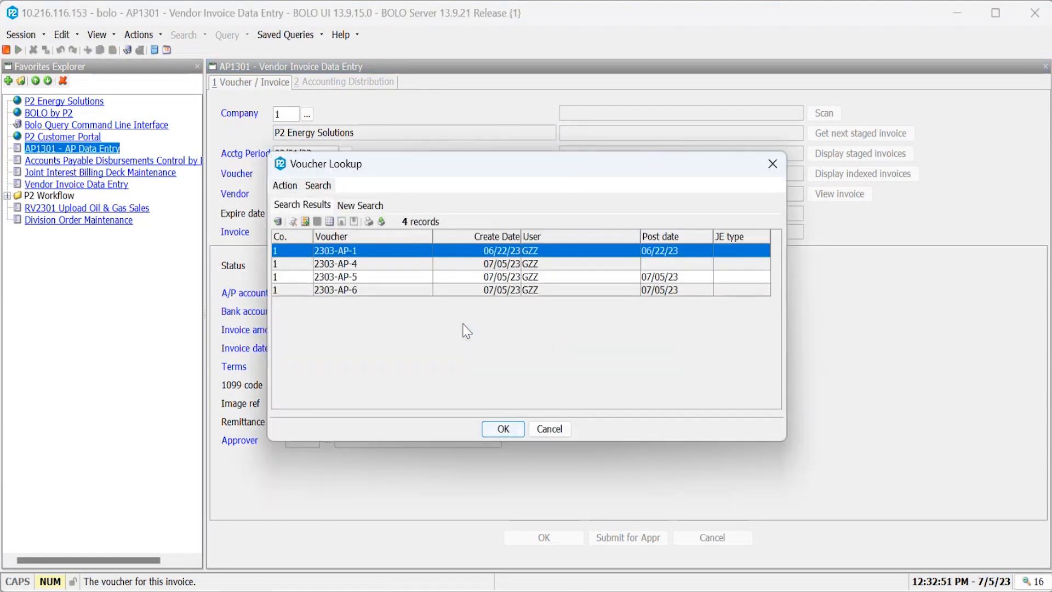
pyautogui.press('Down')
pyautogui.press('Down')
pyautogui.press('Down')
pyautogui.press('Return')
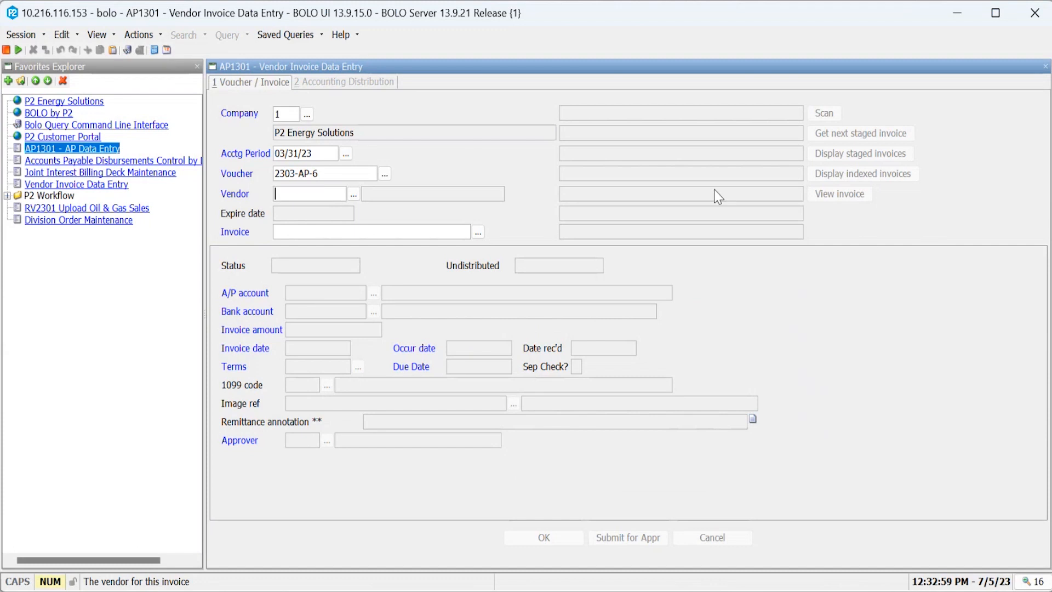
# - Open vendor invoice 033123IFS in read-only mode and view the transaction in its accounting distribution
pyautogui.click(353, 194)
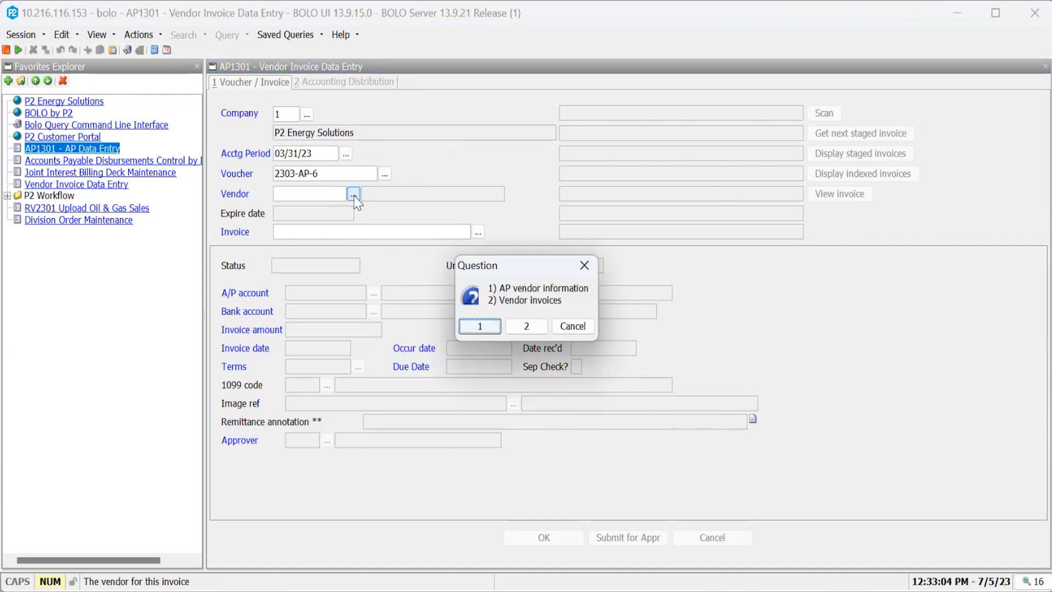
pyautogui.click(530, 327)
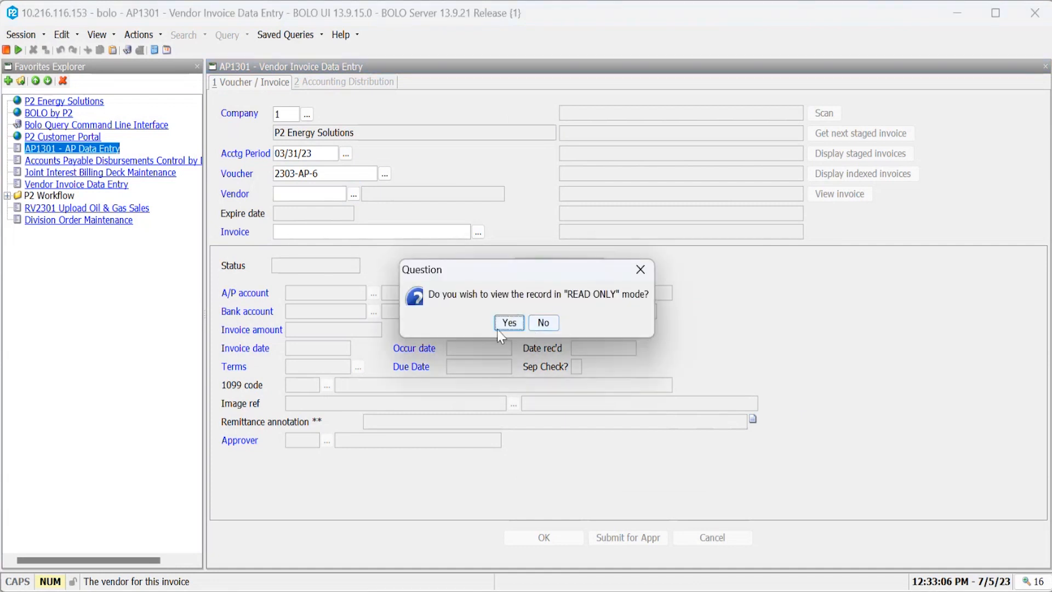
pyautogui.click(500, 325)
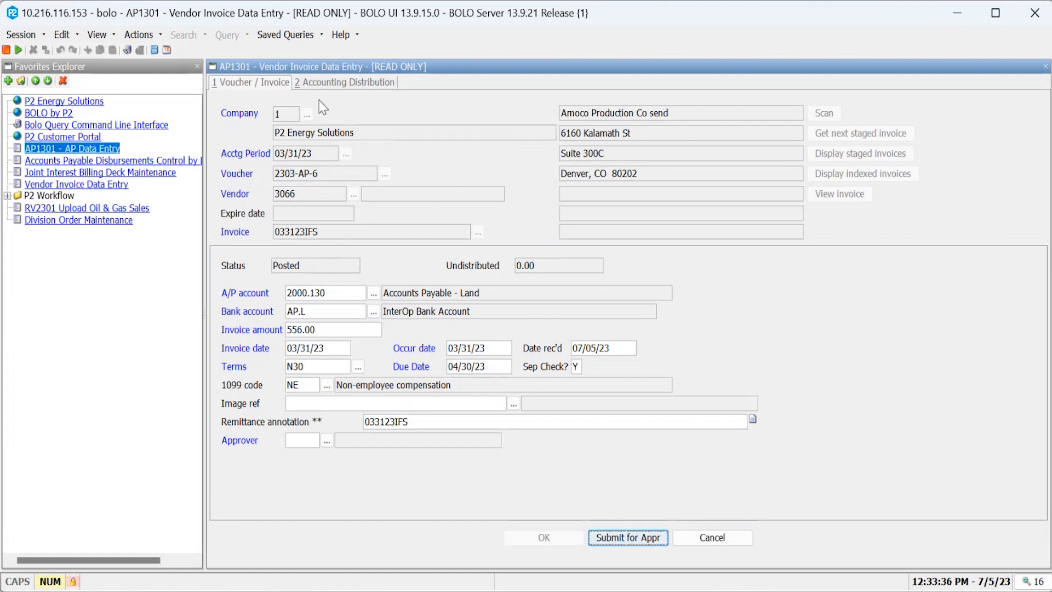
pyautogui.click(316, 84)
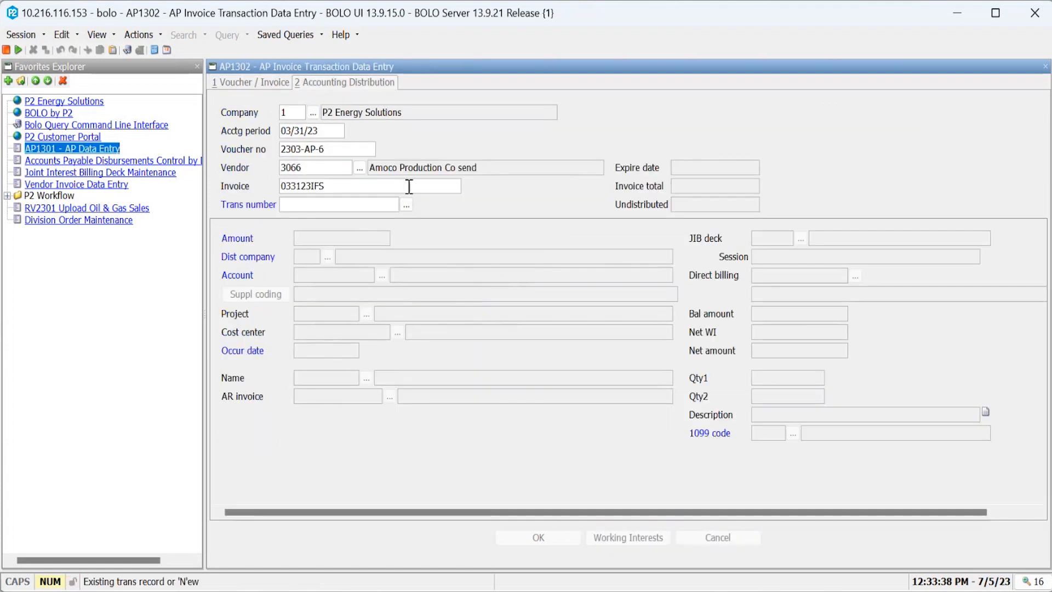
pyautogui.click(405, 207)
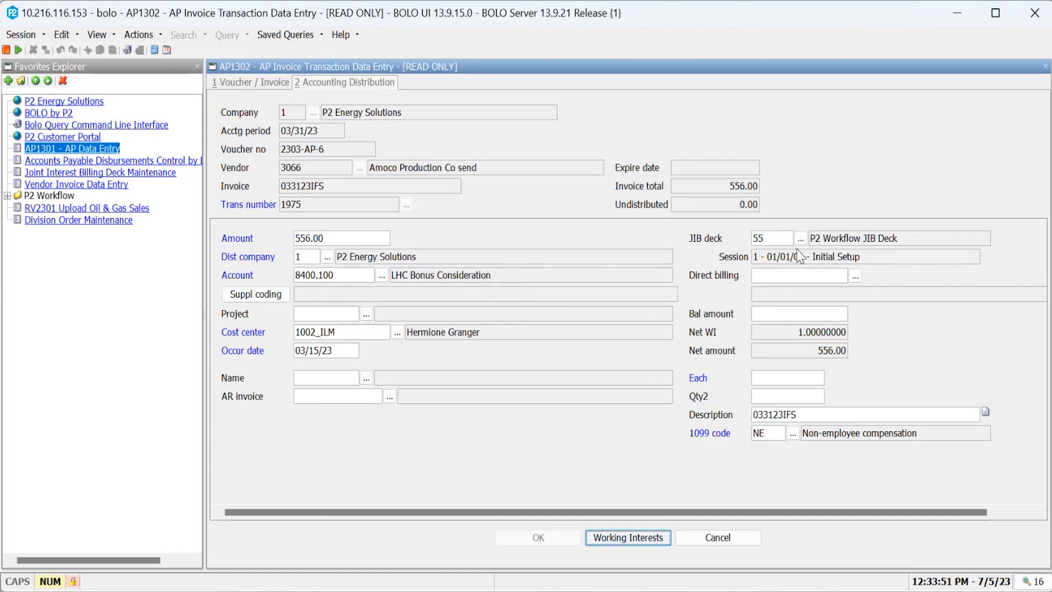
# - Open the setup data for the invoice line's JIB deck and load deck 55 for company 1, cost center 1002_ILM
pyautogui.click(770, 239)
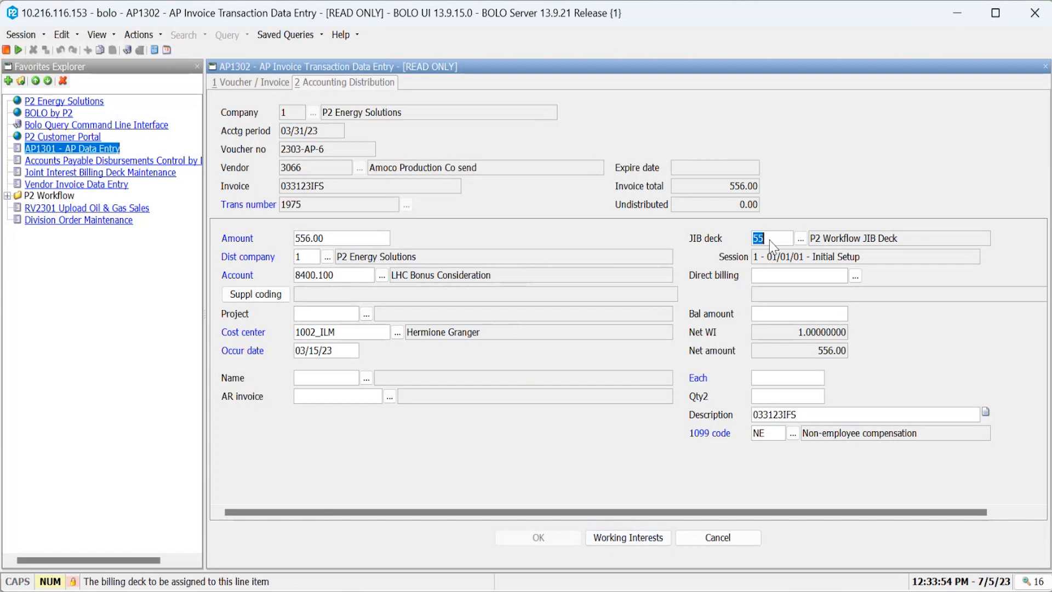
pyautogui.rightClick(769, 241)
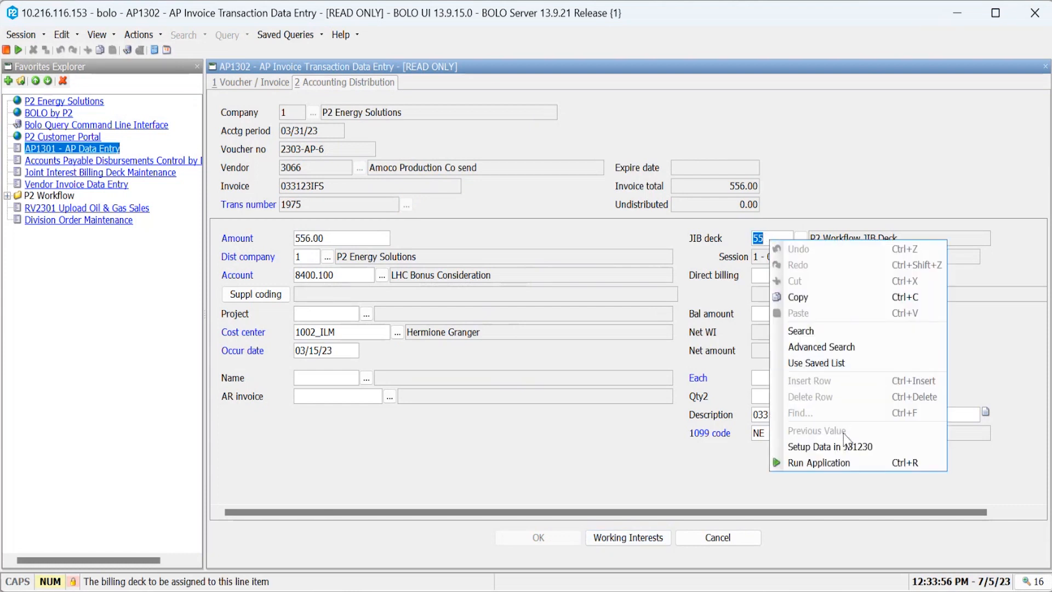
pyautogui.click(848, 447)
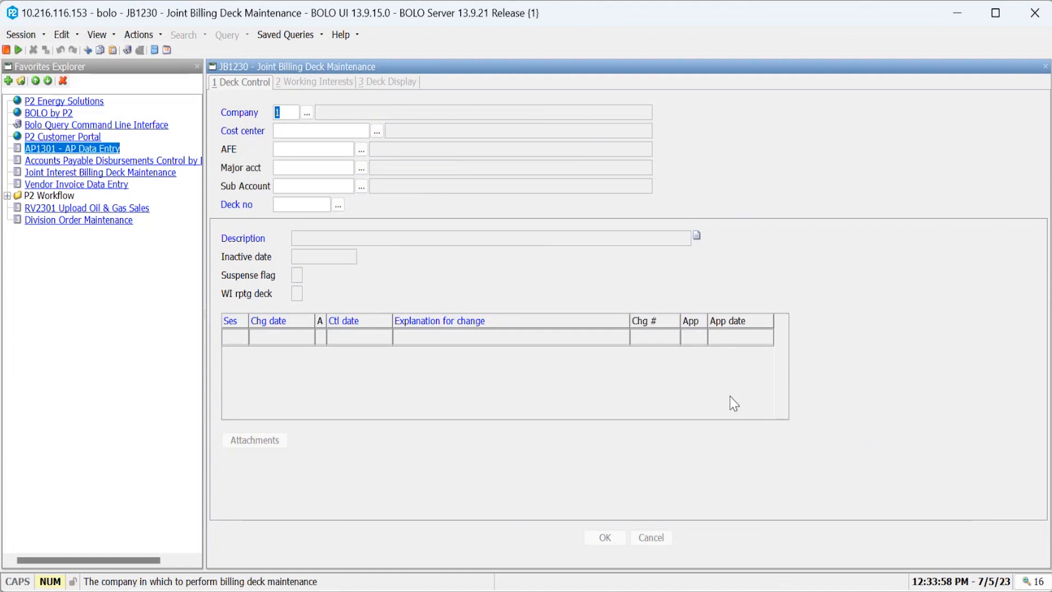
pyautogui.press('Tab')
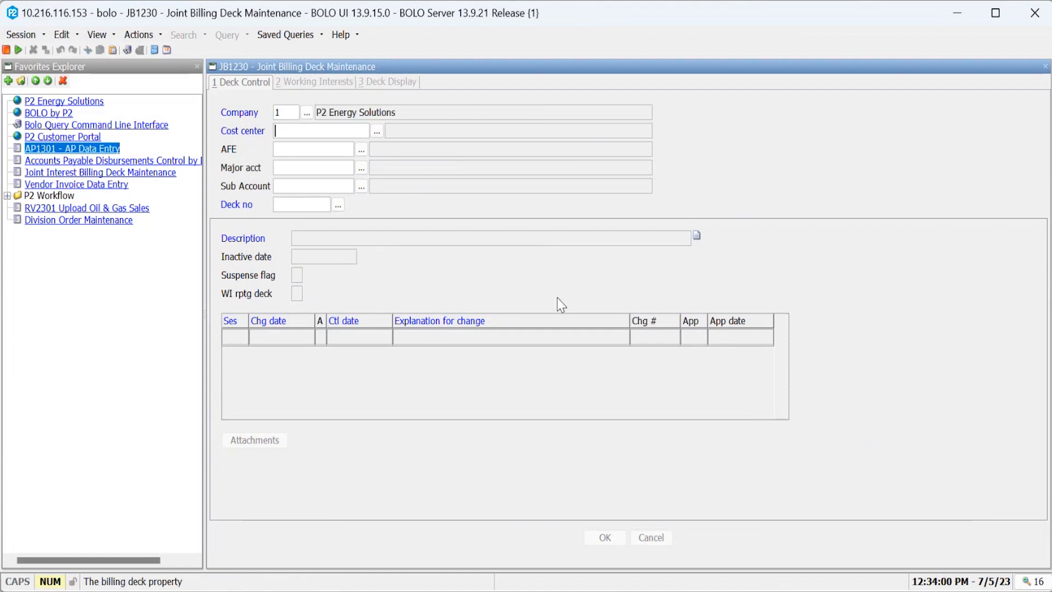
pyautogui.write('1002_ILM')
pyautogui.press('Tab')
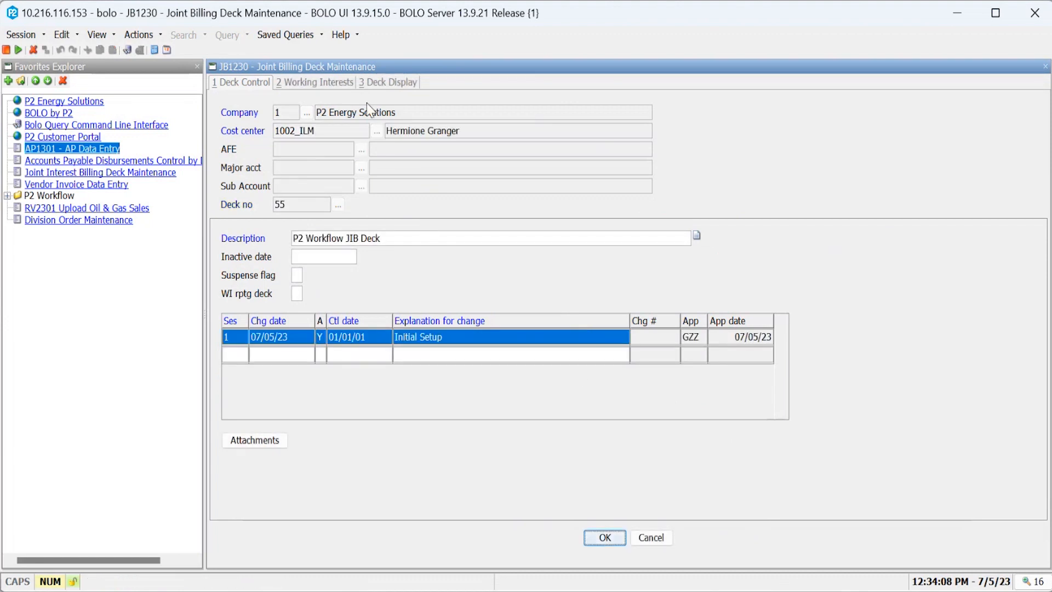
# - Examine the working interest owners of the JIB deck and return to the invoice's accounting distribution
pyautogui.click(327, 86)
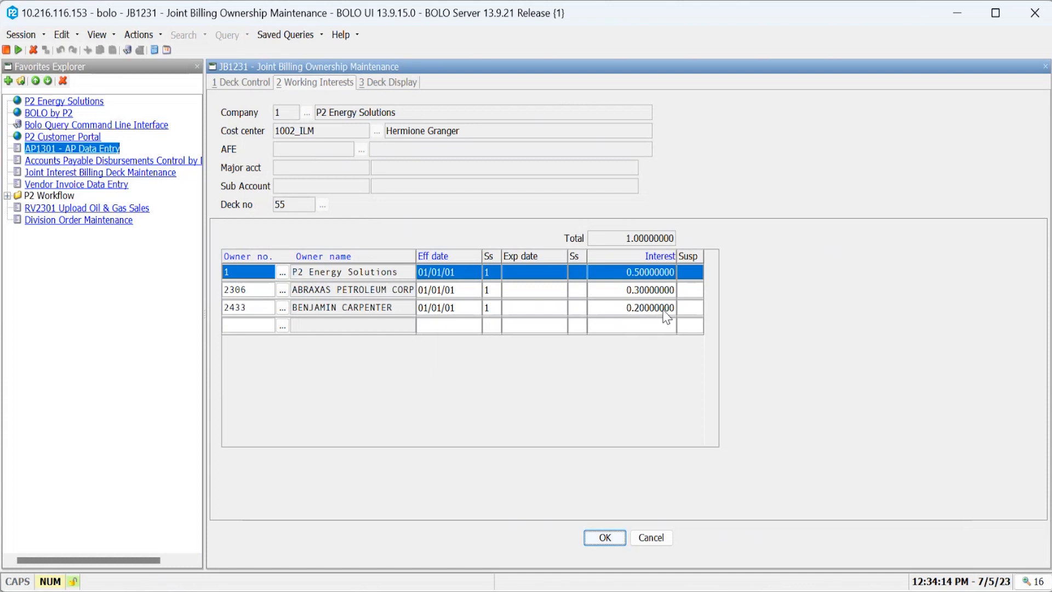
pyautogui.click(235, 84)
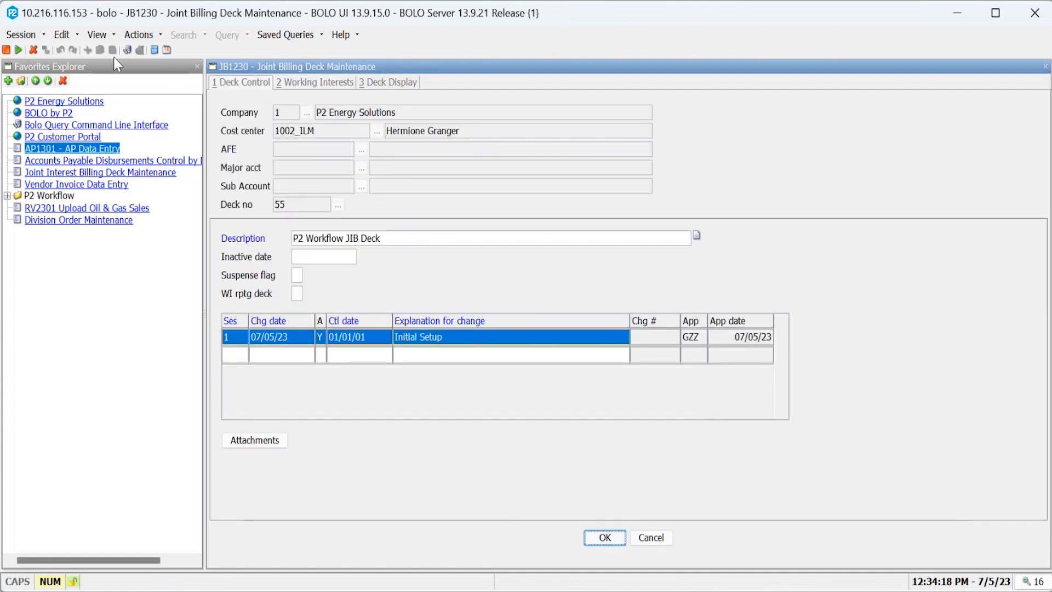
pyautogui.click(5, 50)
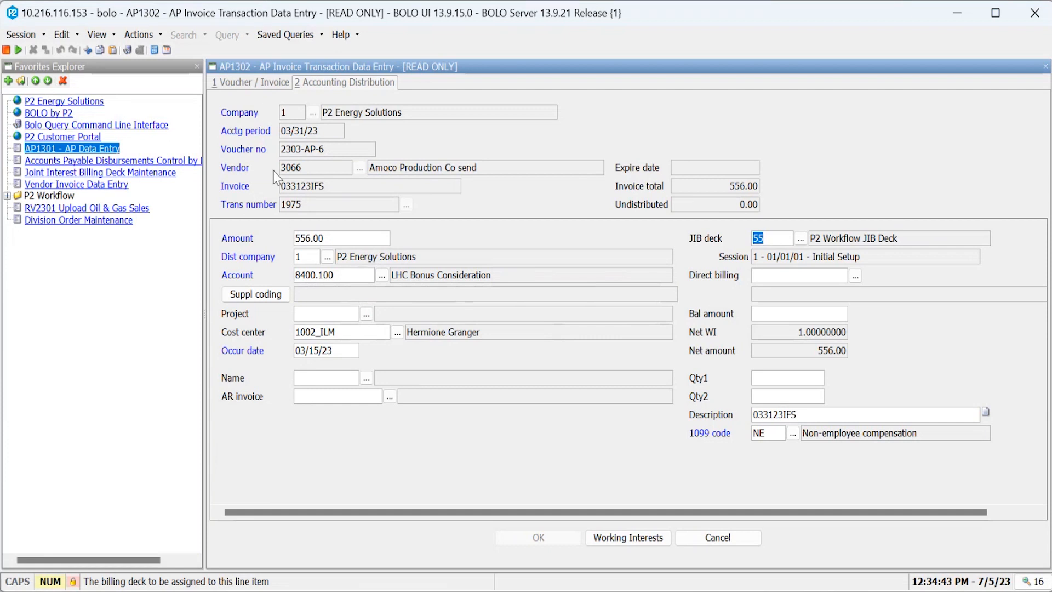
# - Return to the voucher entry, choose voucher 2303-AP-6 again and reopen its vendor invoice in read-only mode
pyautogui.click(262, 85)
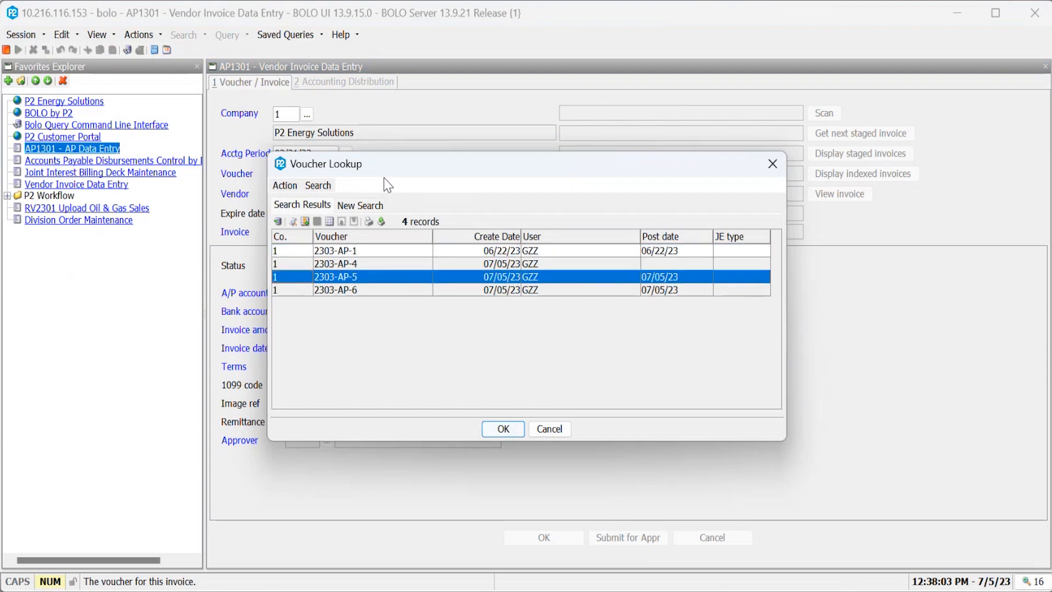
pyautogui.press('Down')
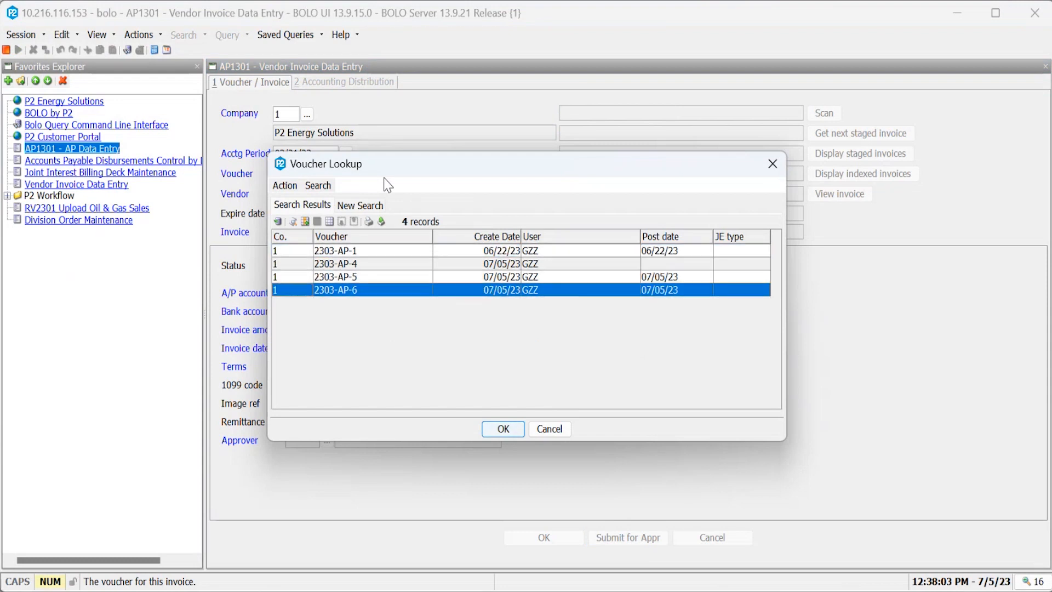
pyautogui.press('Return')
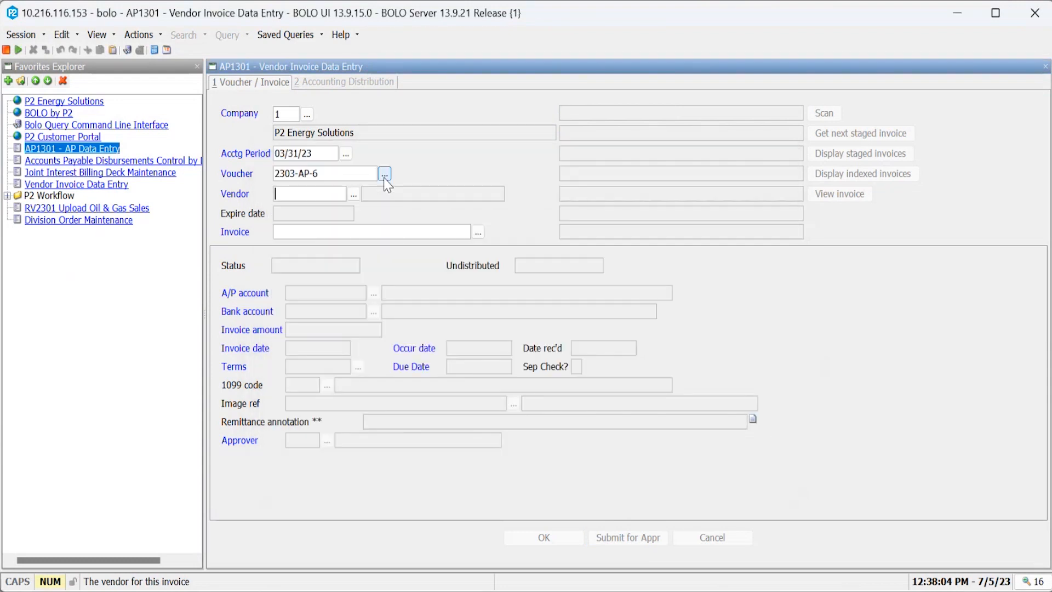
pyautogui.click(352, 194)
pyautogui.press('Right')
pyautogui.press('Return')
pyautogui.press('Return')
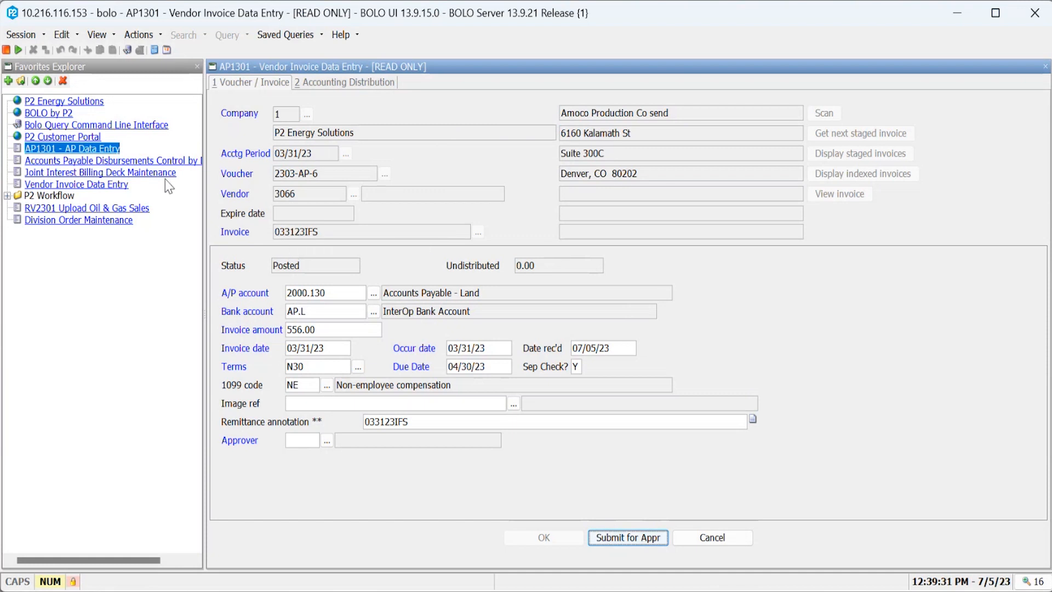
# - Open Accounts Payable Disbursements Control by Due Date for bank account AP.L through 05/31/23, hide the favorites, and select the listed invoices for payment
pyautogui.click(154, 161)
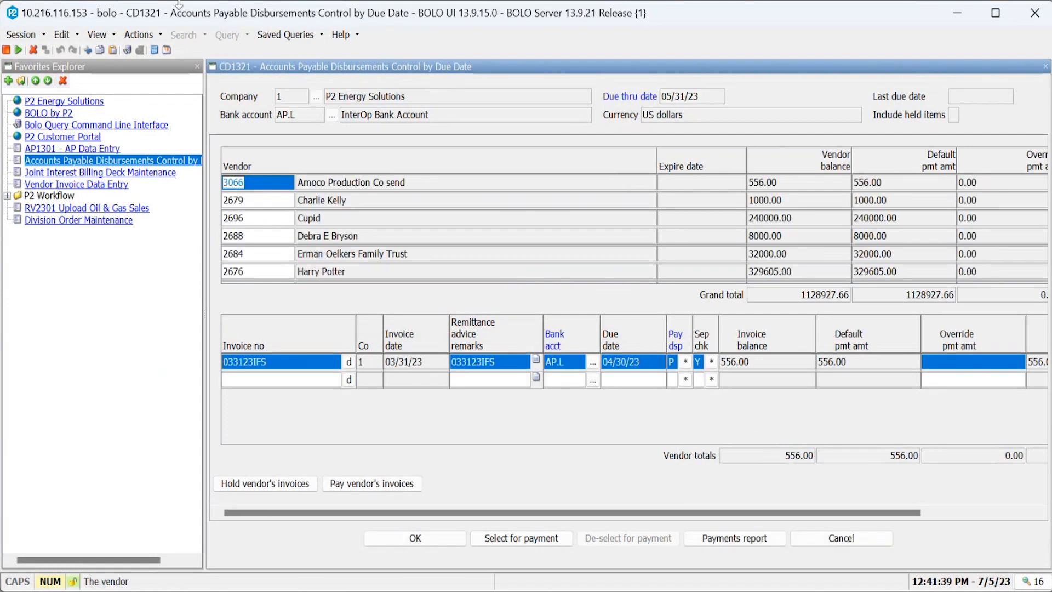
pyautogui.click(197, 67)
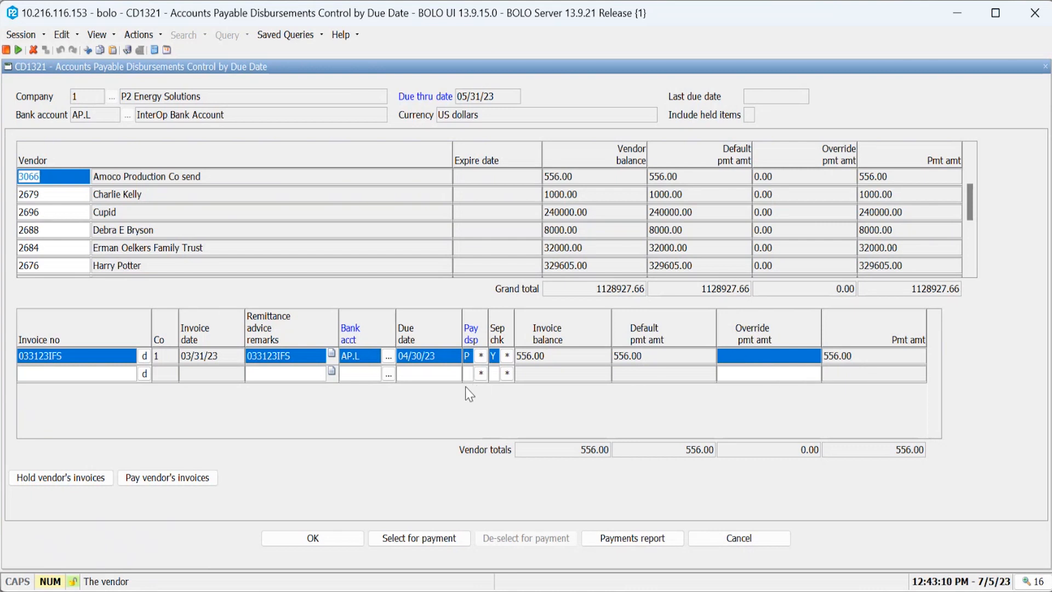
pyautogui.click(404, 538)
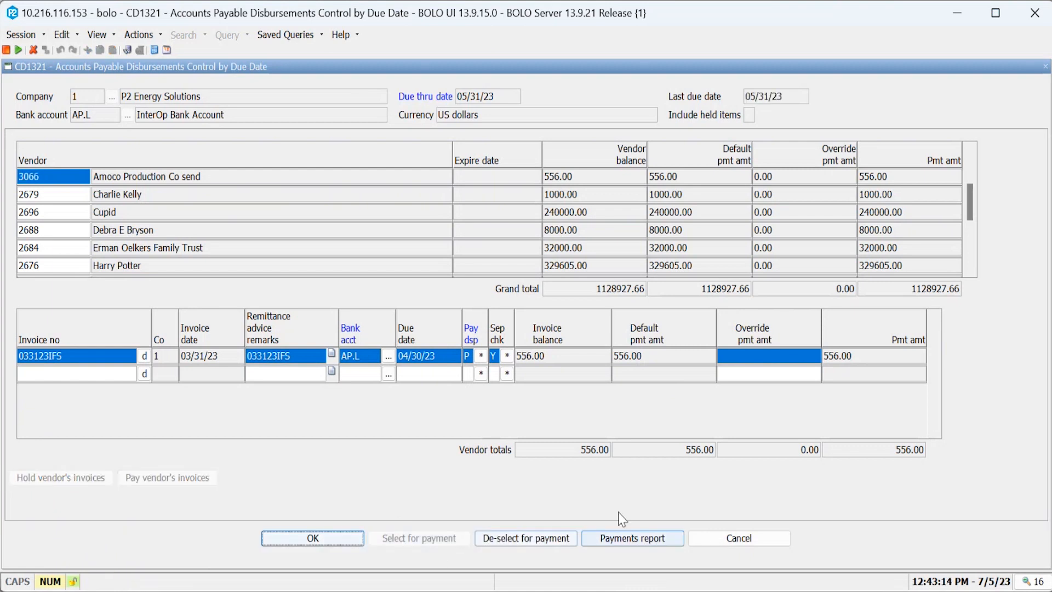
# - Run the payments report, examine the line for vendor 3066's invoice 033123IFS, and close the report
pyautogui.click(625, 542)
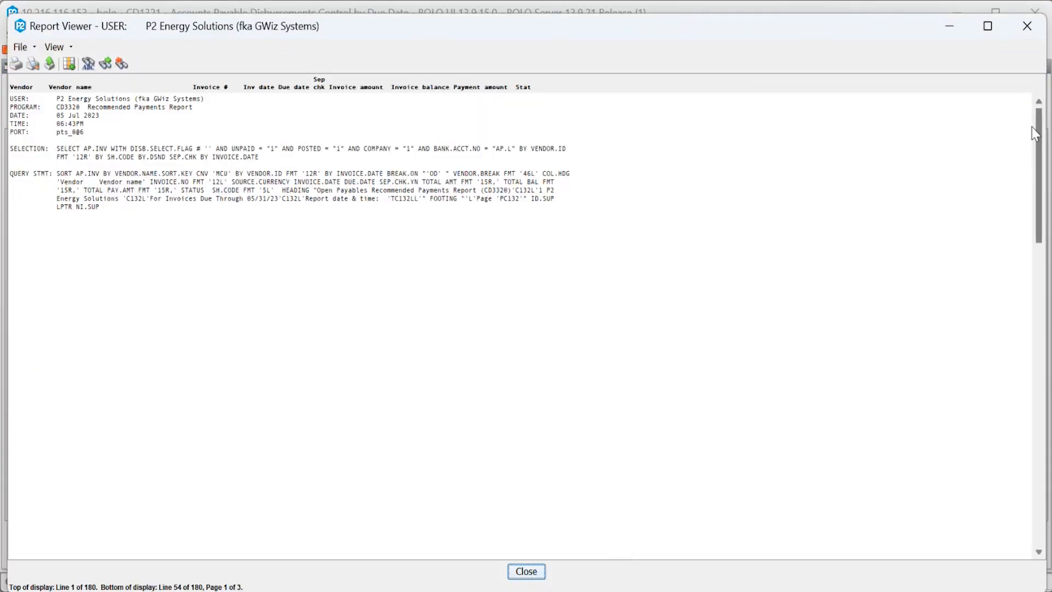
pyautogui.moveTo(1039, 138); pyautogui.dragTo(1044, 254)
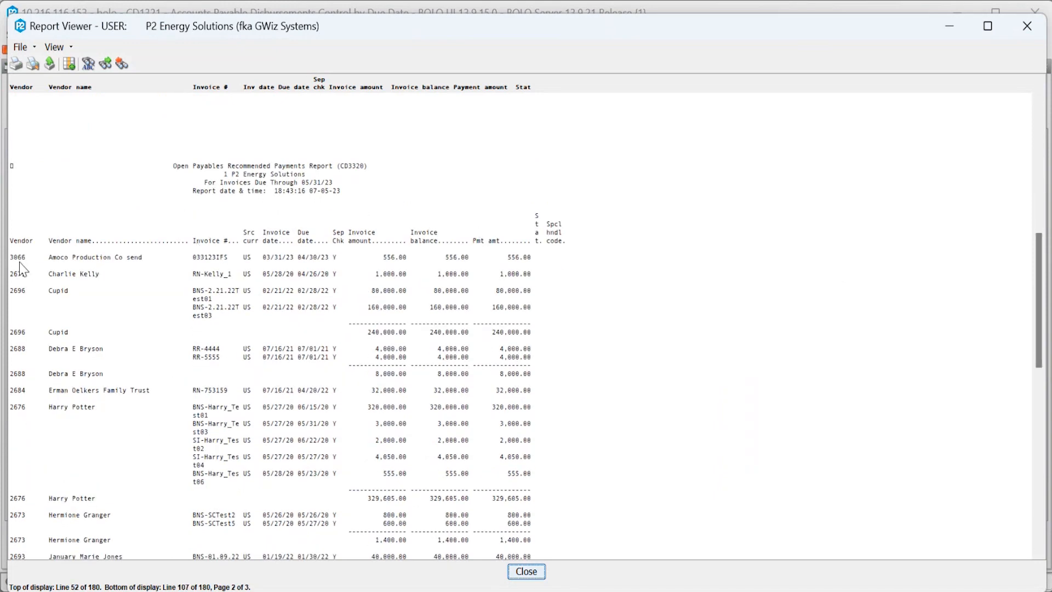
pyautogui.moveTo(11, 258); pyautogui.dragTo(570, 268)
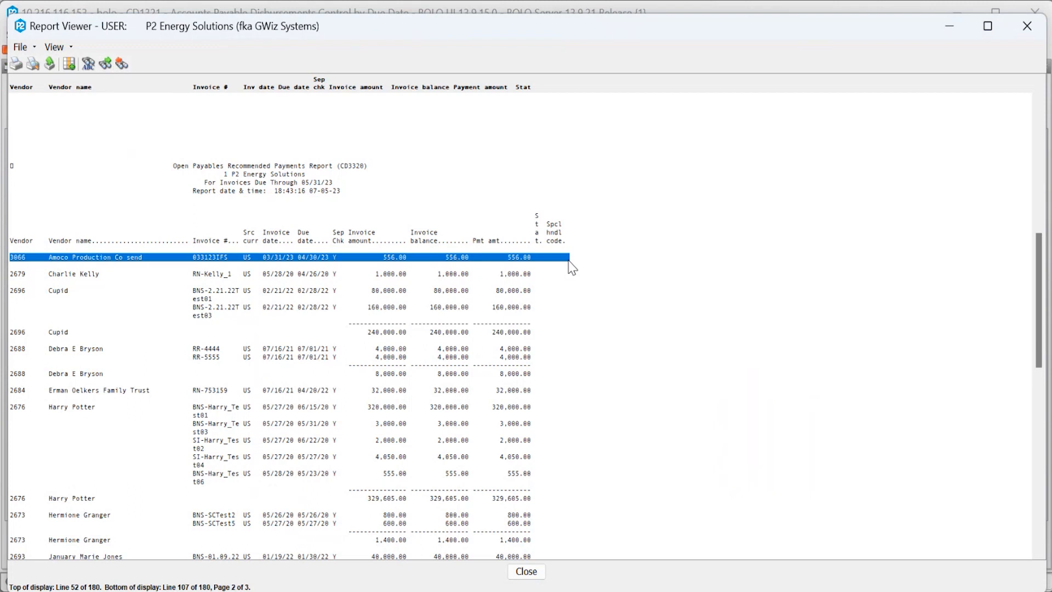
pyautogui.click(574, 319)
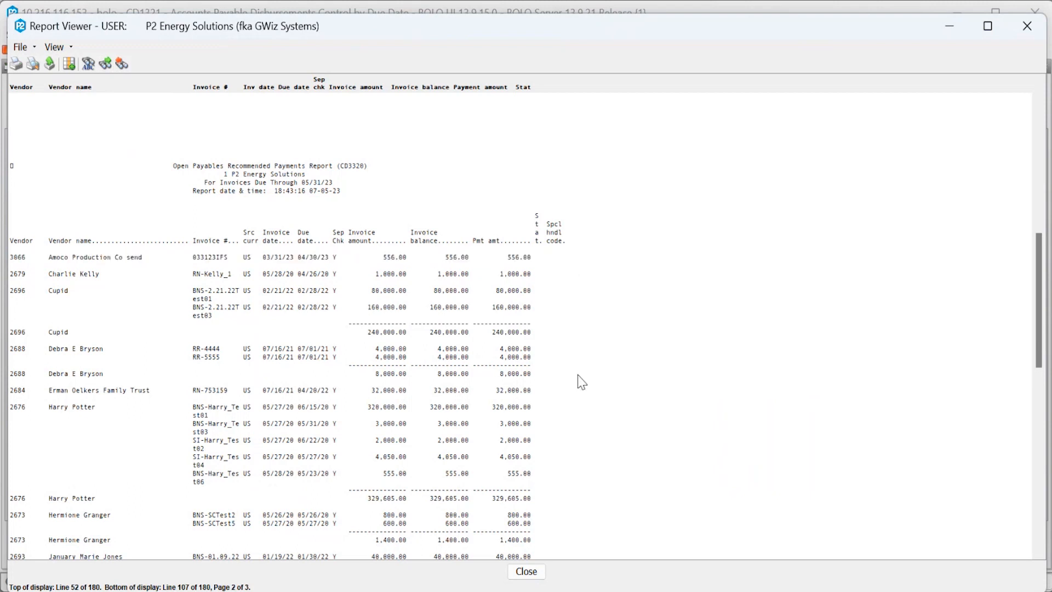
pyautogui.click(533, 574)
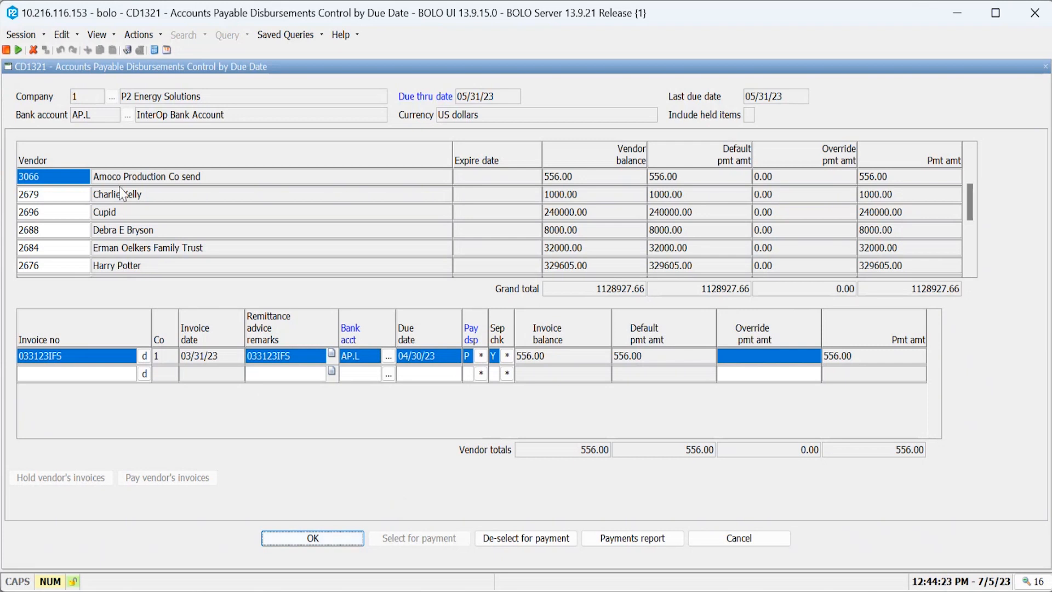
# - Display the Navigation Explorer beside the disbursements control and expand the Accounts Payable functions
pyautogui.click(98, 35)
pyautogui.click(123, 67)
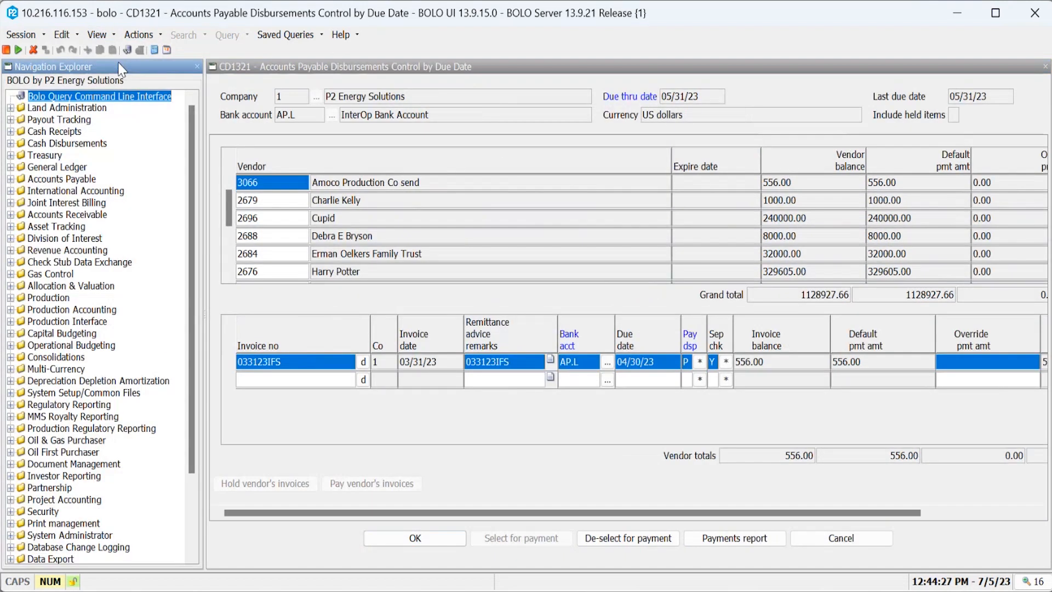
pyautogui.click(10, 179)
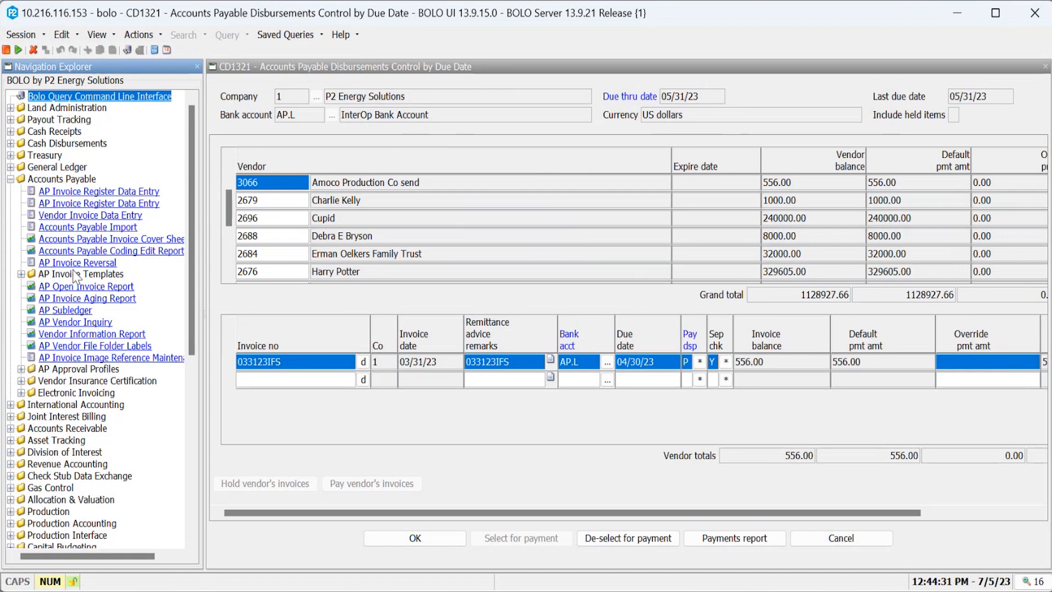